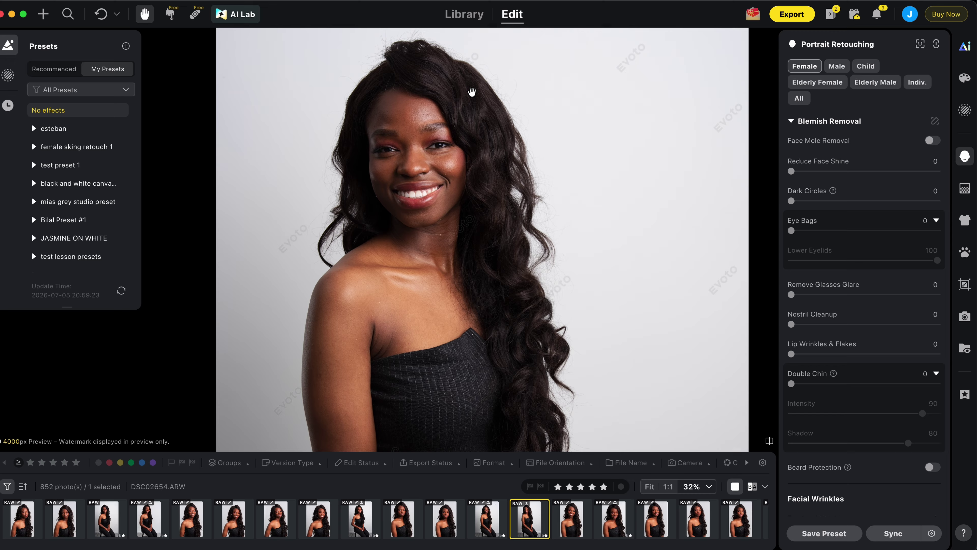
# Step: Under Blemish Removal's Face Refinement, set Freckles & Acne to 100 and its Freckles component to 0
pyautogui.scroll(1, 471, 92)
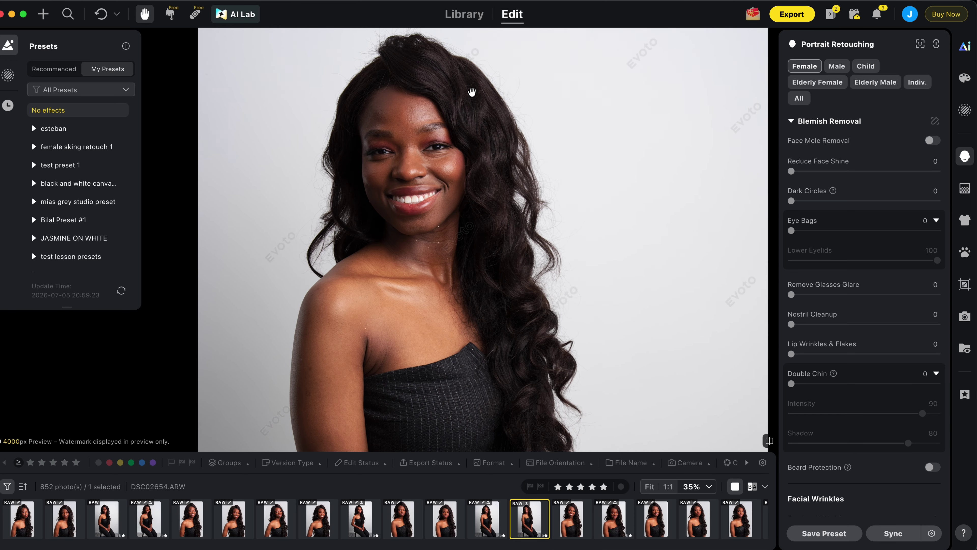
pyautogui.click(966, 157)
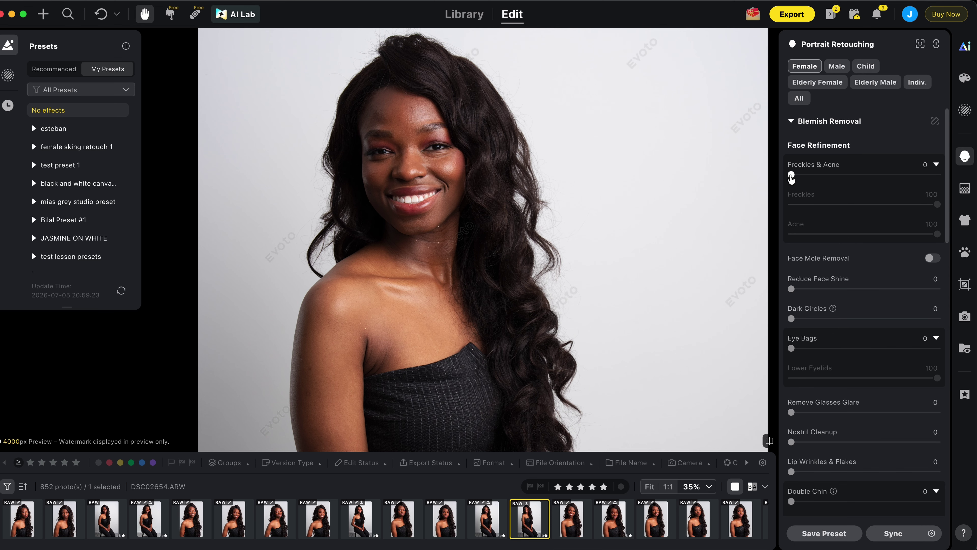
pyautogui.scroll(5, 467, 70)
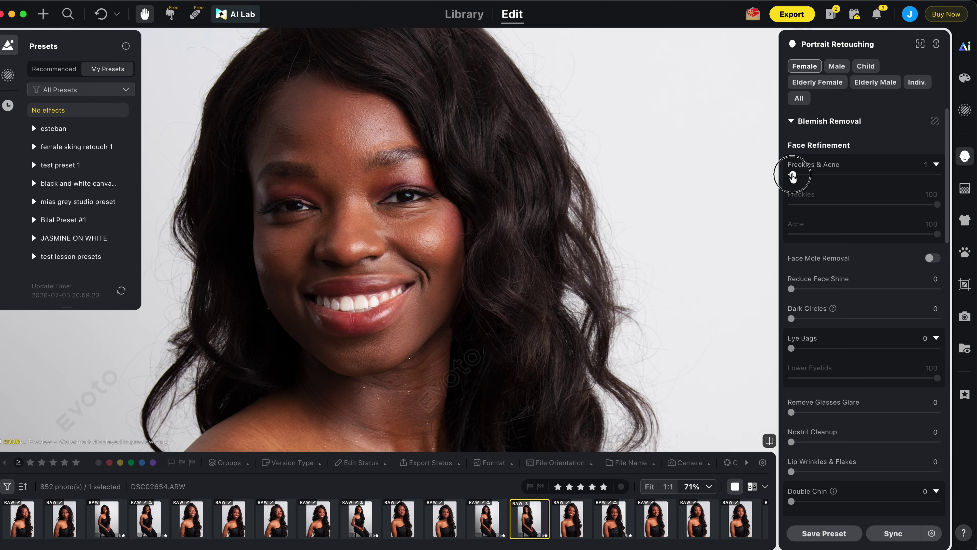
pyautogui.moveTo(793, 177); pyautogui.dragTo(964, 181)
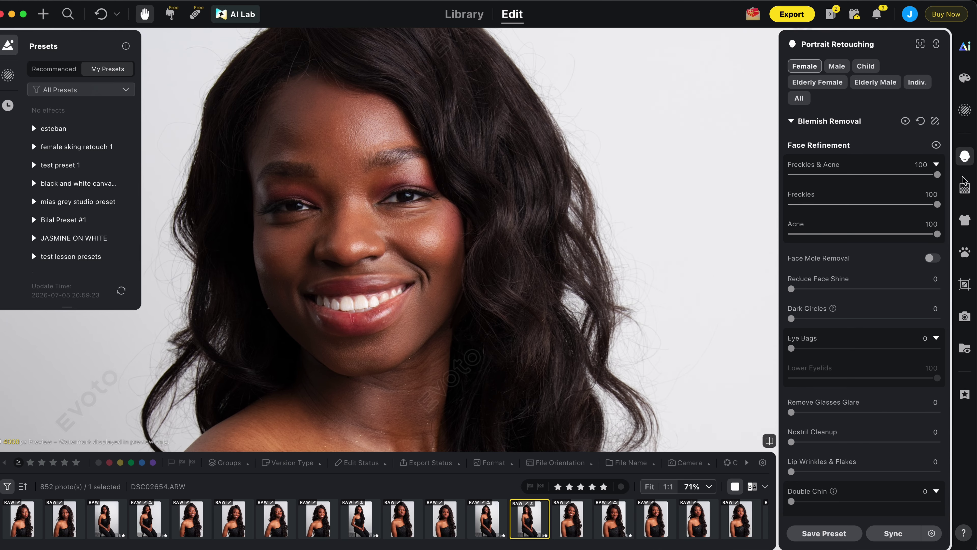
pyautogui.click(938, 204)
pyautogui.moveTo(938, 205); pyautogui.dragTo(767, 192)
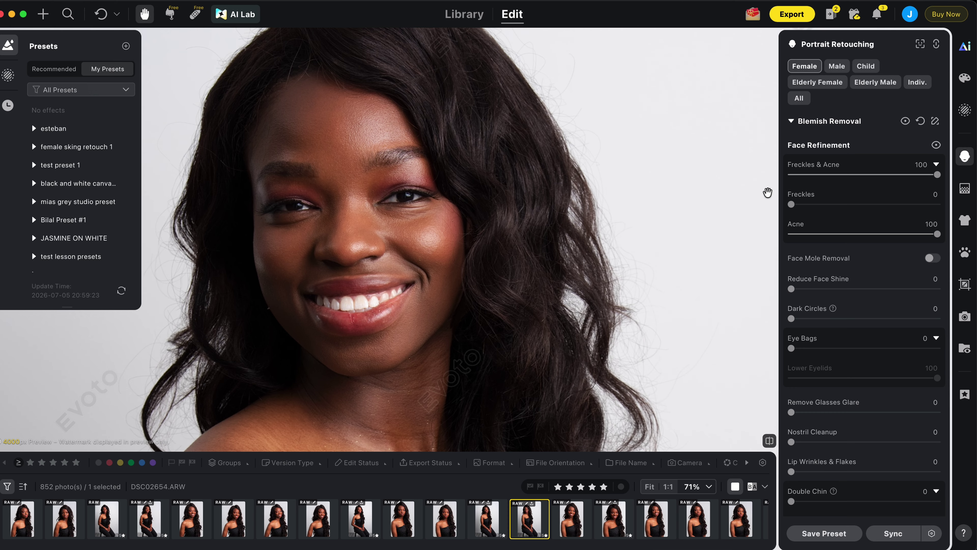
pyautogui.click(790, 202)
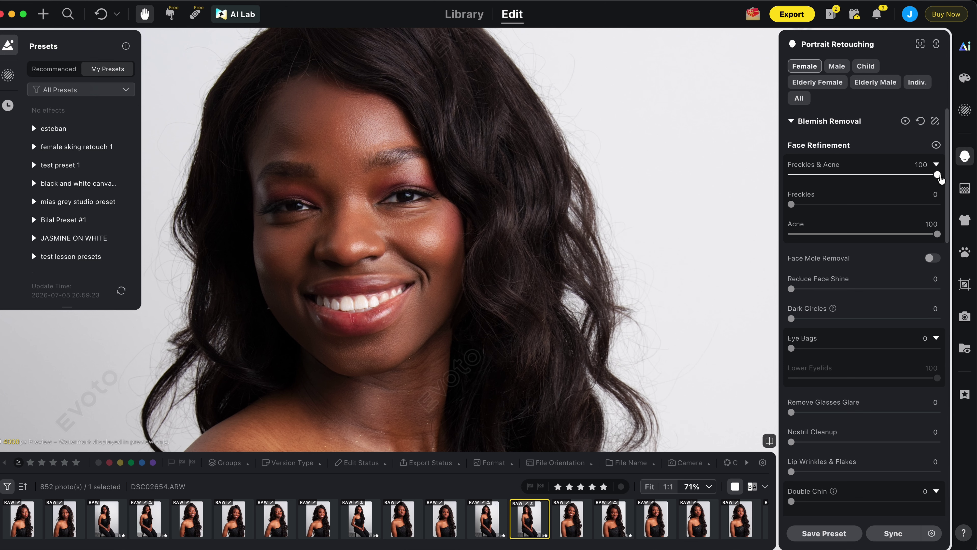
# Step: Lower the overall Freckles & Acne strength to somewhat below 85
pyautogui.scroll(3, 371, 130)
pyautogui.scroll(-5, 371, 132)
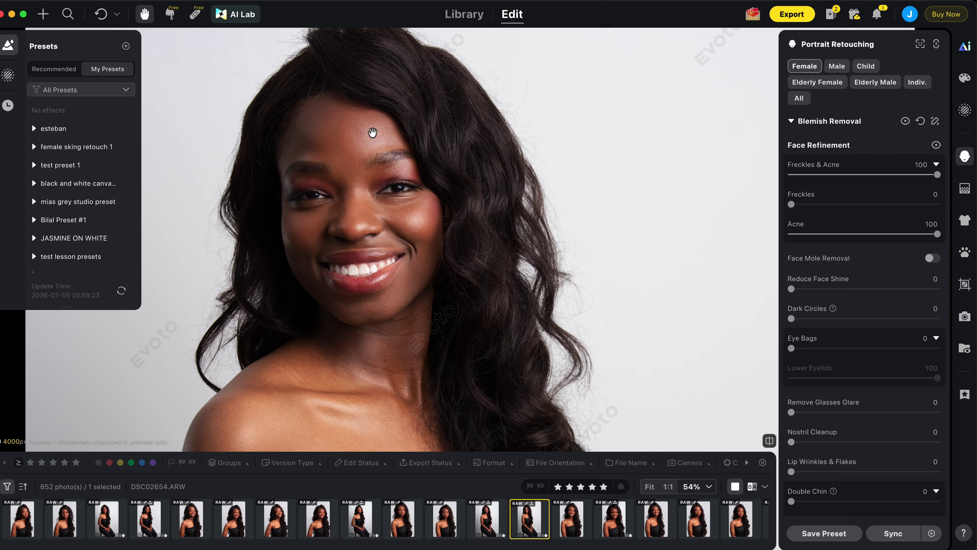
pyautogui.click(916, 176)
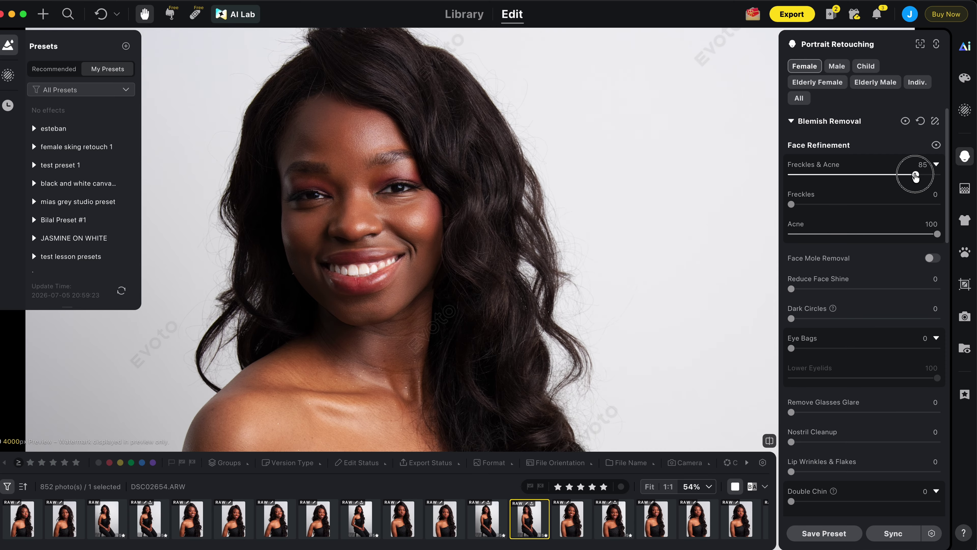
pyautogui.moveTo(915, 176)
pyautogui.mouseDown()
pyautogui.moveTo(877, 178)
pyautogui.moveTo(912, 180)
pyautogui.moveTo(903, 180)
pyautogui.mouseUp()
# Step: Compare full and moderate shine reduction on the face, and settle Reduce Face Shine at 70
pyautogui.scroll(-5, 902, 181)
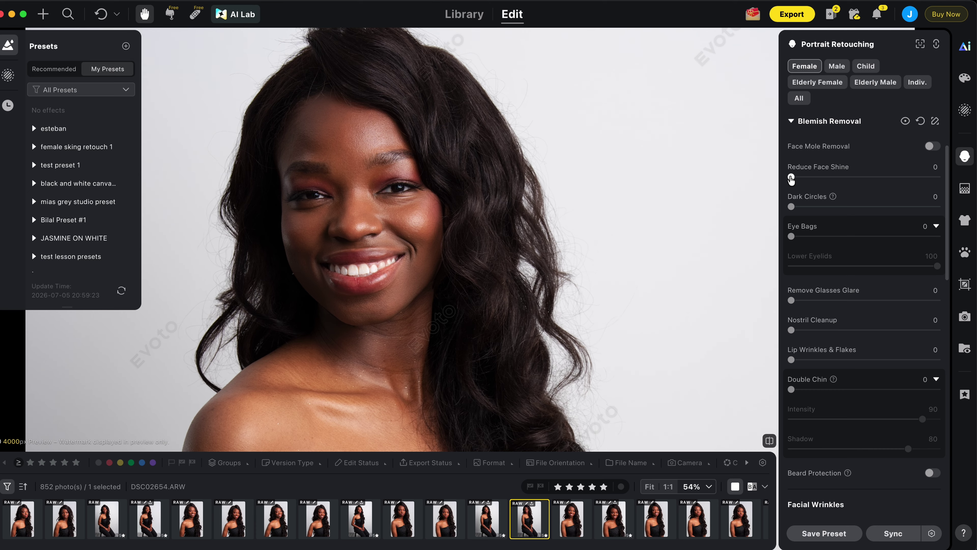
pyautogui.moveTo(792, 179); pyautogui.dragTo(974, 177)
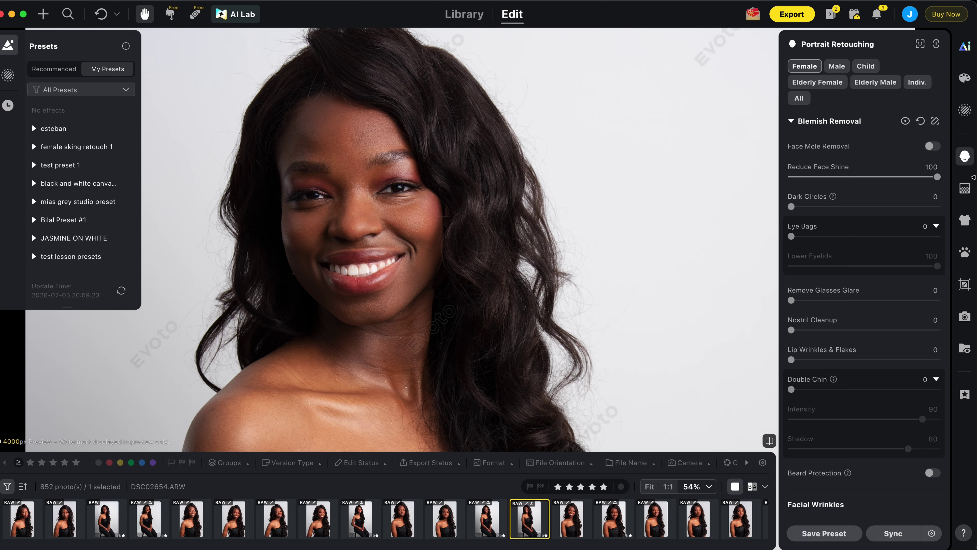
pyautogui.click(891, 177)
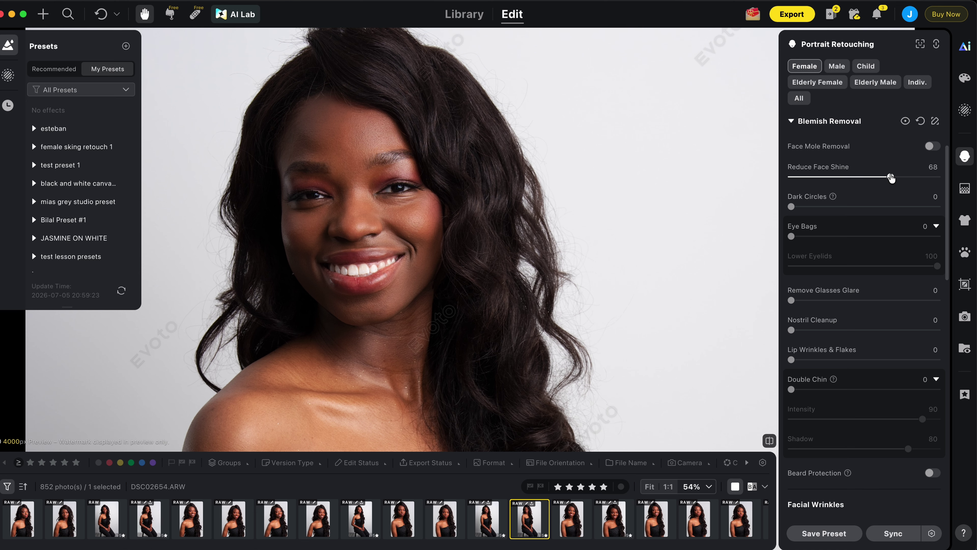
pyautogui.doubleClick(426, 130)
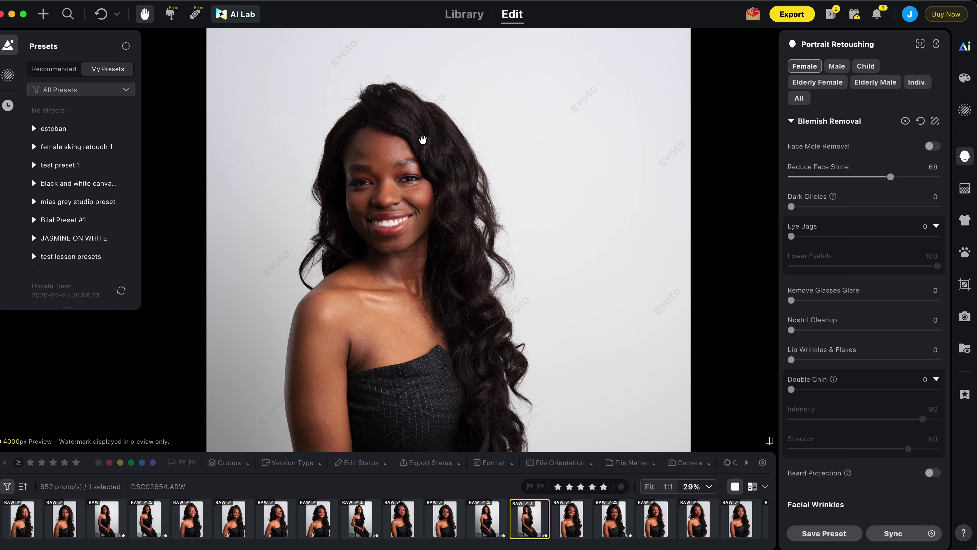
pyautogui.moveTo(891, 177); pyautogui.dragTo(961, 188)
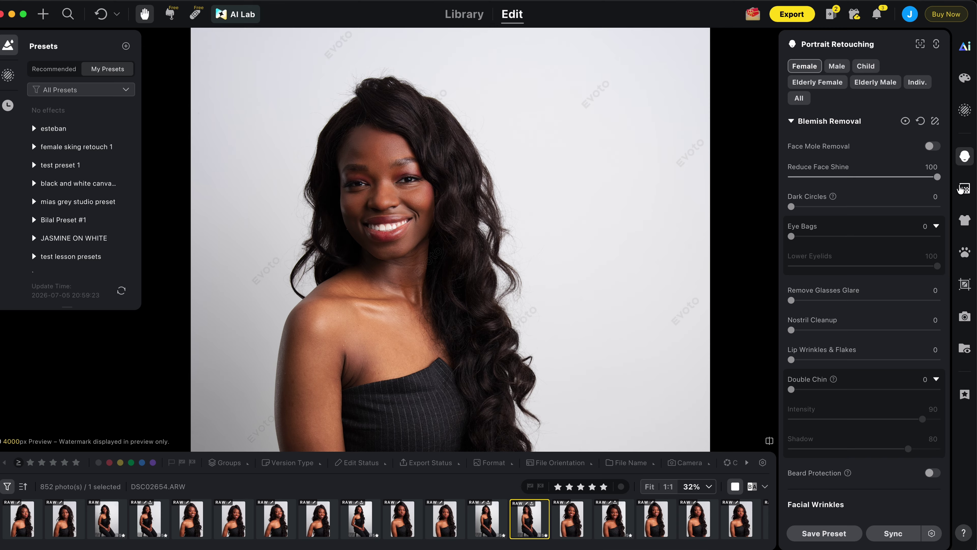
pyautogui.click(900, 178)
pyautogui.moveTo(900, 178); pyautogui.dragTo(894, 179)
# Step: Set both Dark Circles and Eye Bags to 100 to clean up the under-eye area
pyautogui.scroll(-3, 885, 200)
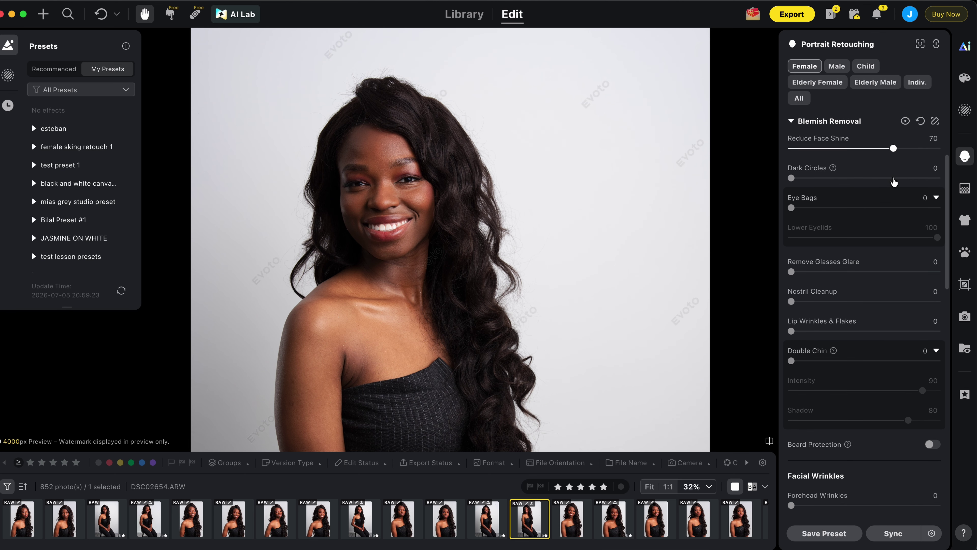
pyautogui.click(418, 148)
pyautogui.scroll(-2, 418, 146)
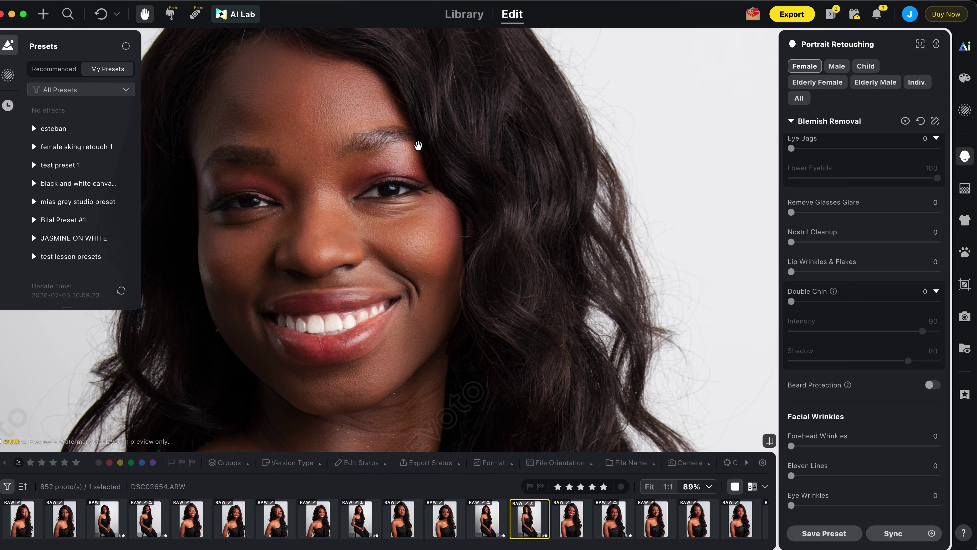
pyautogui.scroll(-1, 846, 232)
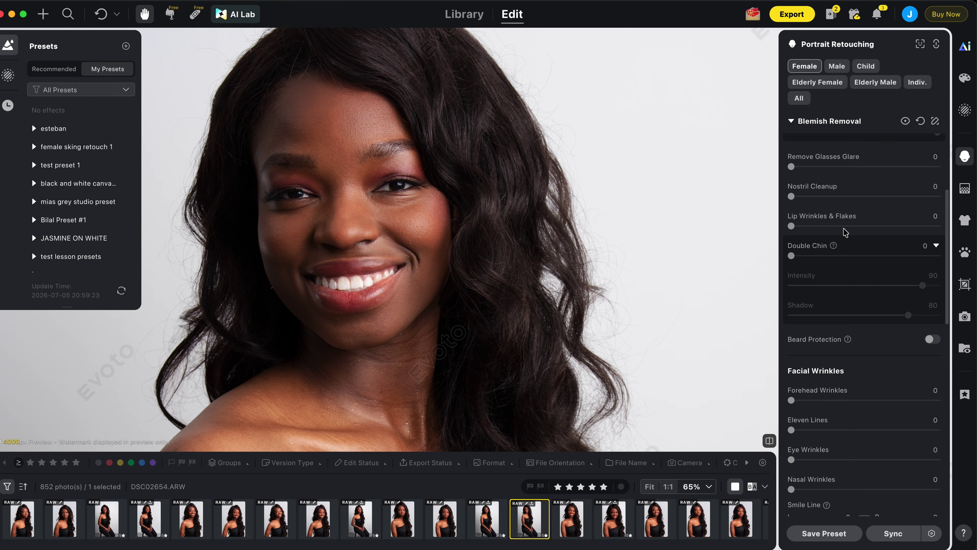
pyautogui.scroll(3, 846, 228)
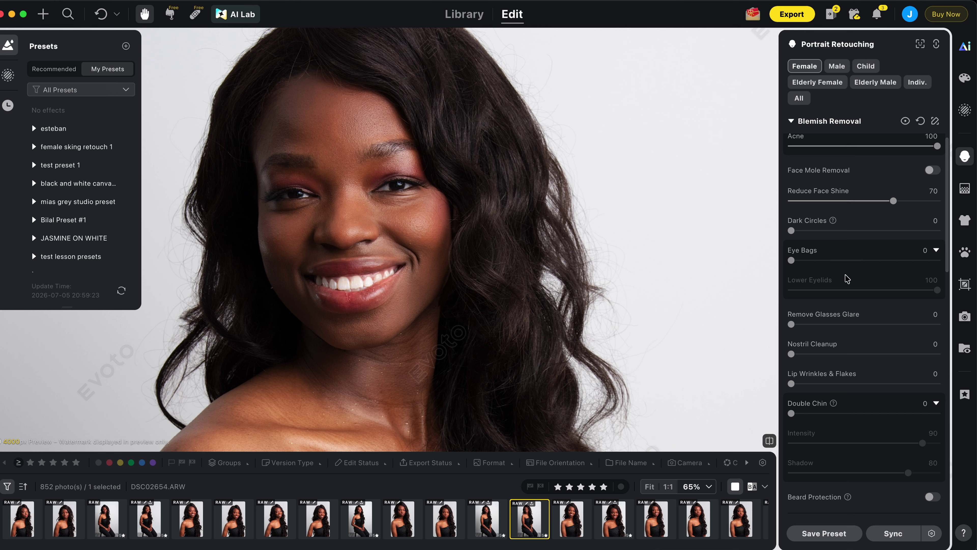
pyautogui.moveTo(792, 230); pyautogui.dragTo(939, 231)
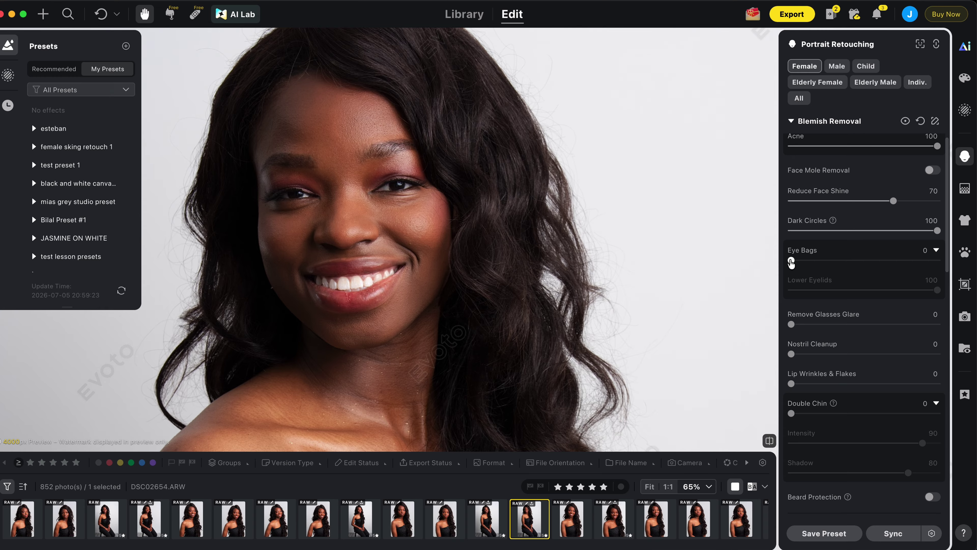
pyautogui.moveTo(792, 263); pyautogui.dragTo(962, 262)
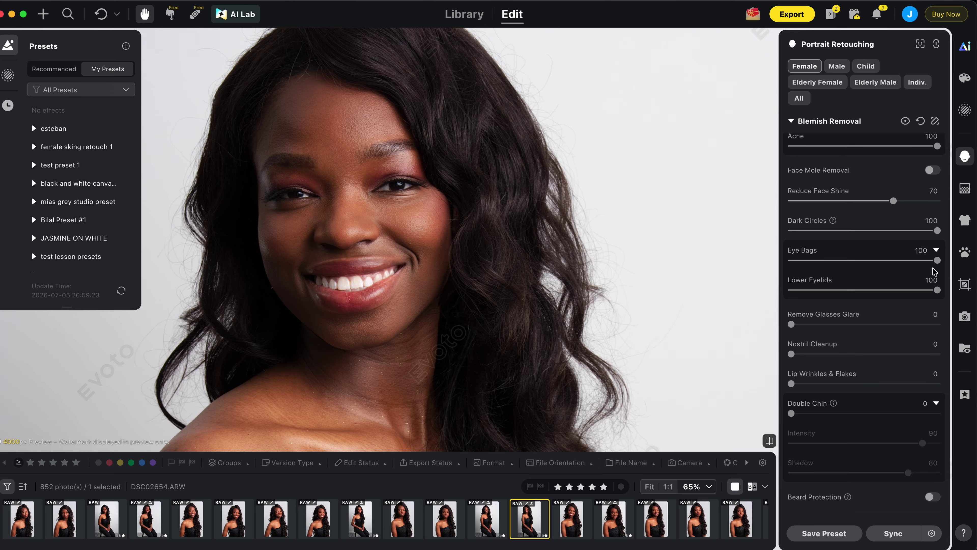
# Step: Try Lip Wrinkles & Flakes at 100, then reduce it to a little under half strength
pyautogui.scroll(-2, 539, 189)
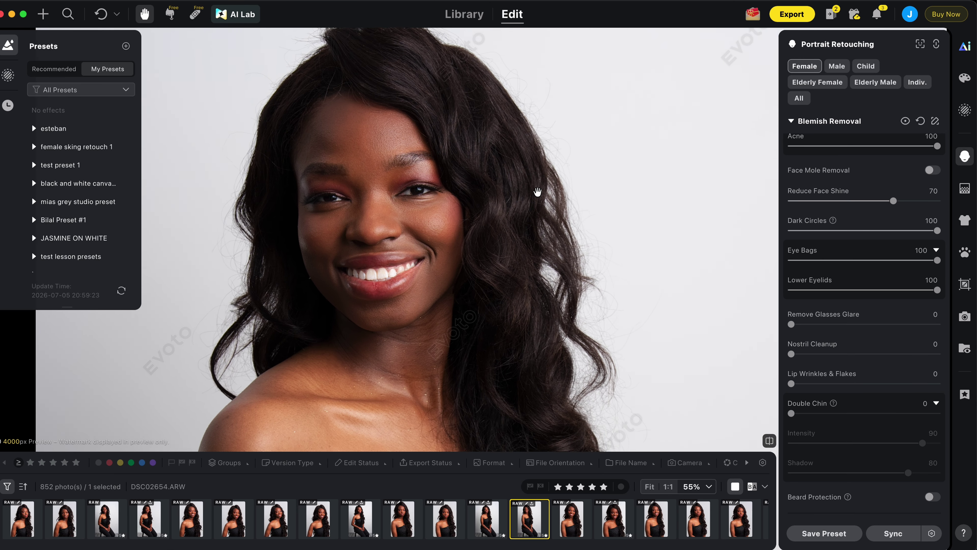
pyautogui.moveTo(537, 192); pyautogui.dragTo(541, 137)
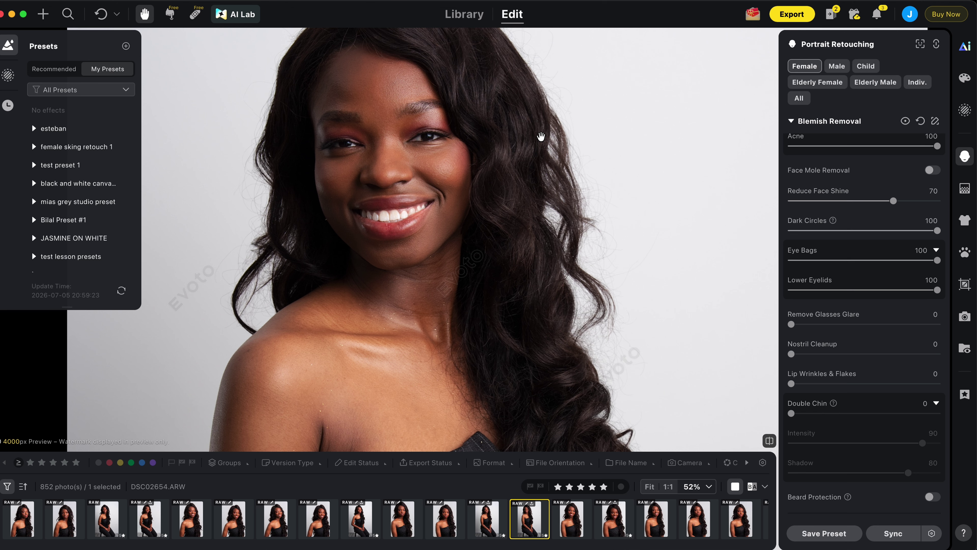
pyautogui.scroll(-3, 873, 281)
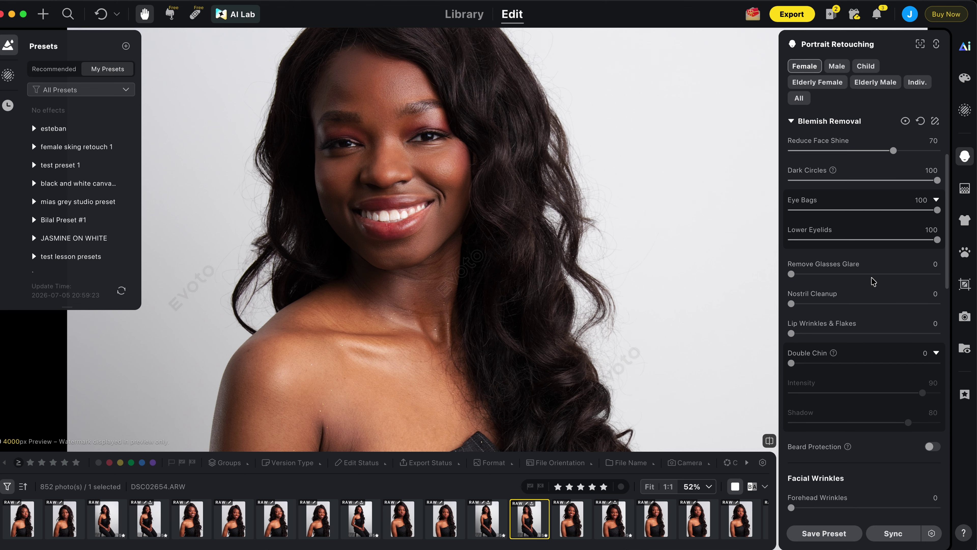
pyautogui.scroll(-3, 874, 281)
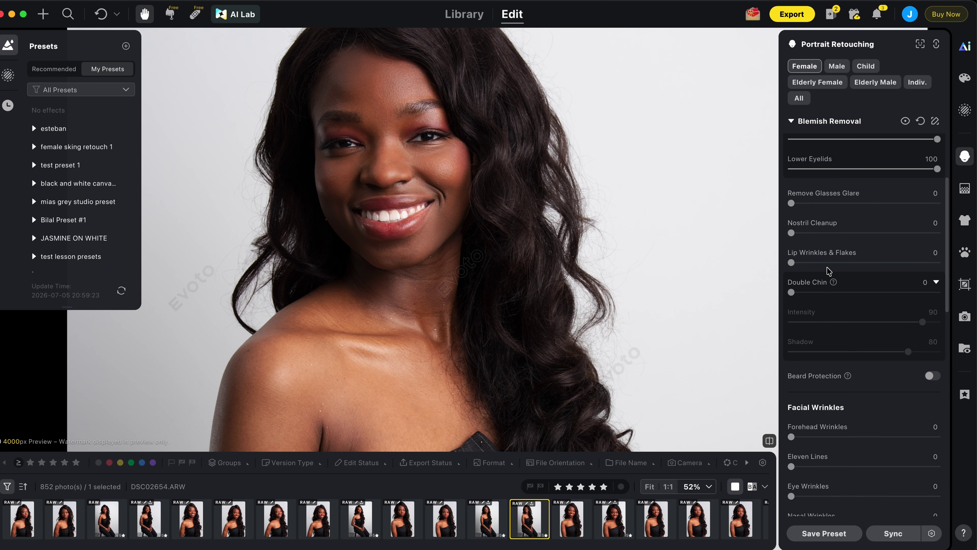
pyautogui.scroll(3, 581, 206)
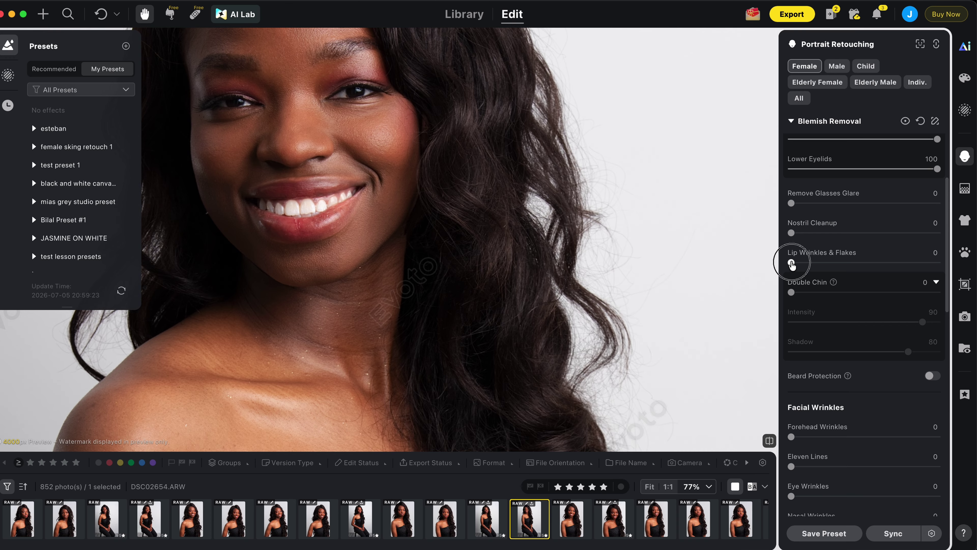
pyautogui.moveTo(792, 264); pyautogui.dragTo(973, 278)
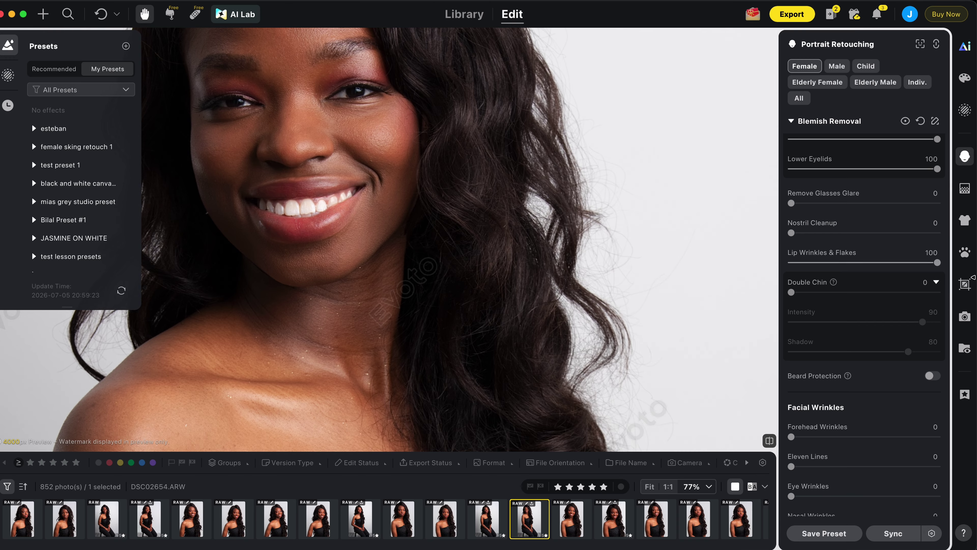
pyautogui.click(883, 263)
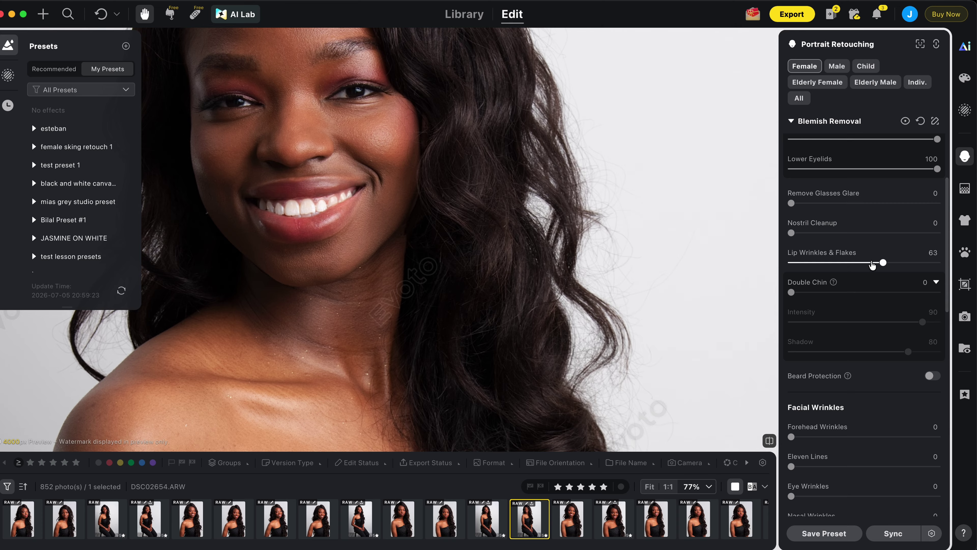
pyautogui.click(854, 263)
pyautogui.click(845, 263)
pyautogui.click(857, 263)
pyautogui.moveTo(857, 263); pyautogui.dragTo(860, 263)
# Step: Under Skin Retouching, try the facial Sculpt (Dodge & Burn) effect at 100, then reduce it to about half strength
pyautogui.scroll(-5, 861, 265)
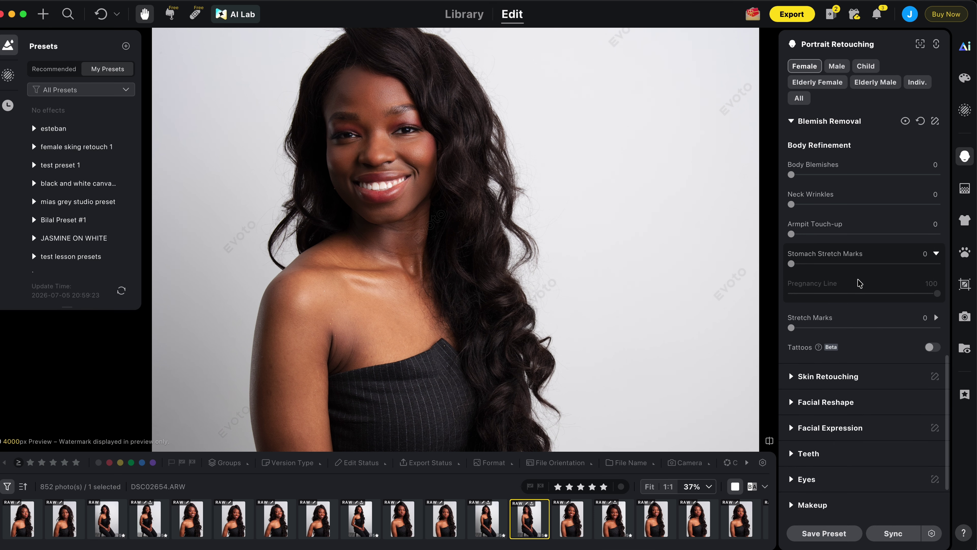
pyautogui.scroll(-1, 859, 283)
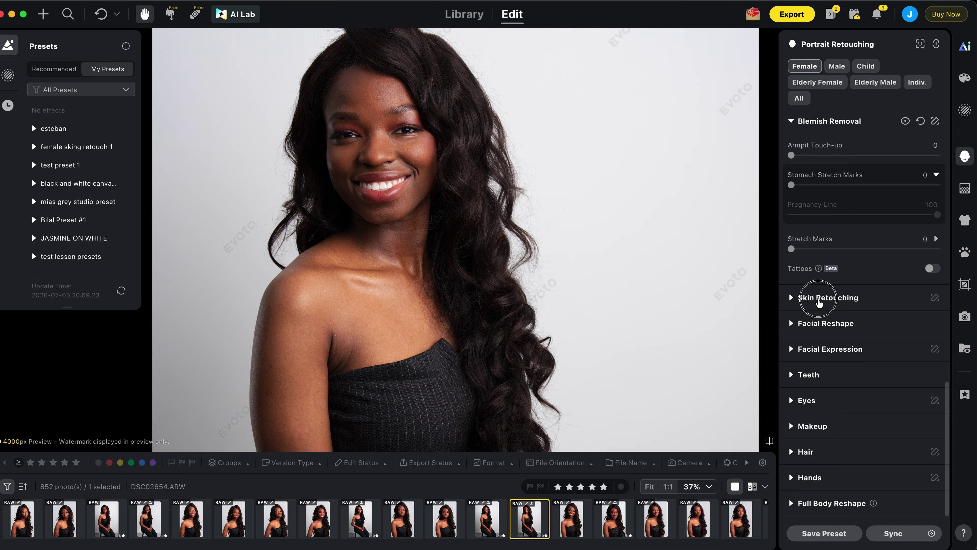
pyautogui.click(819, 299)
pyautogui.scroll(-3, 819, 303)
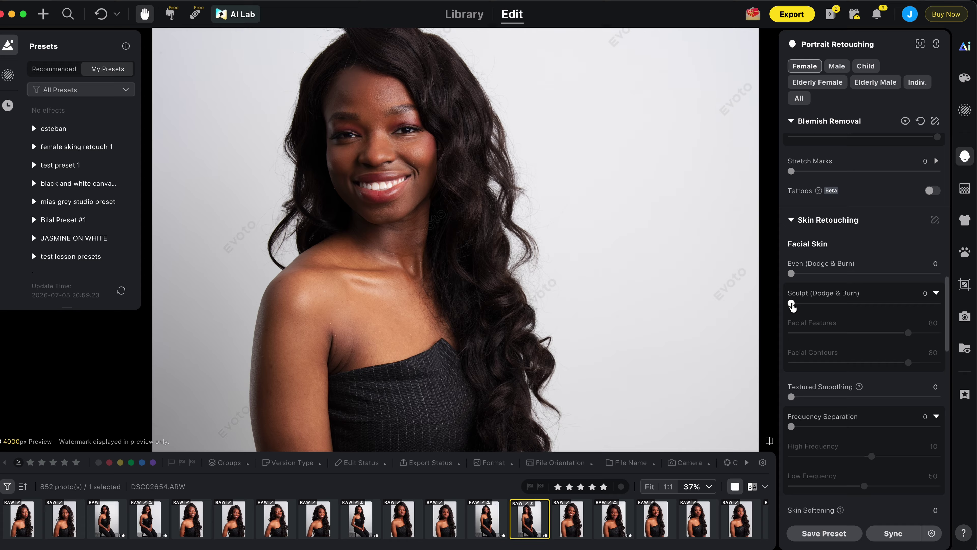
pyautogui.moveTo(792, 305)
pyautogui.mouseDown()
pyautogui.moveTo(909, 303)
pyautogui.moveTo(951, 327)
pyautogui.mouseUp()
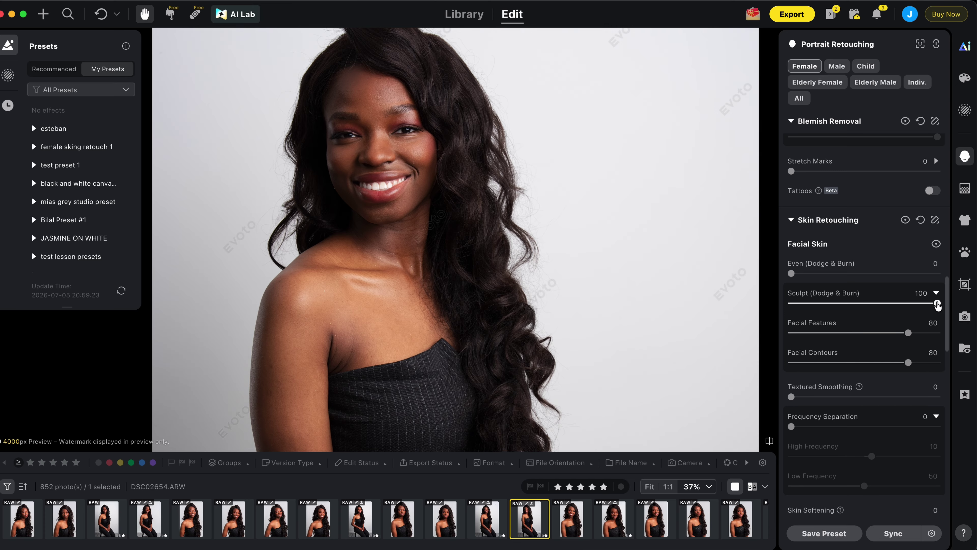
pyautogui.moveTo(938, 304); pyautogui.dragTo(866, 305)
# Step: In the Skin Tone settings, set AI Unify Face Complexion to 77
pyautogui.scroll(-3, 866, 305)
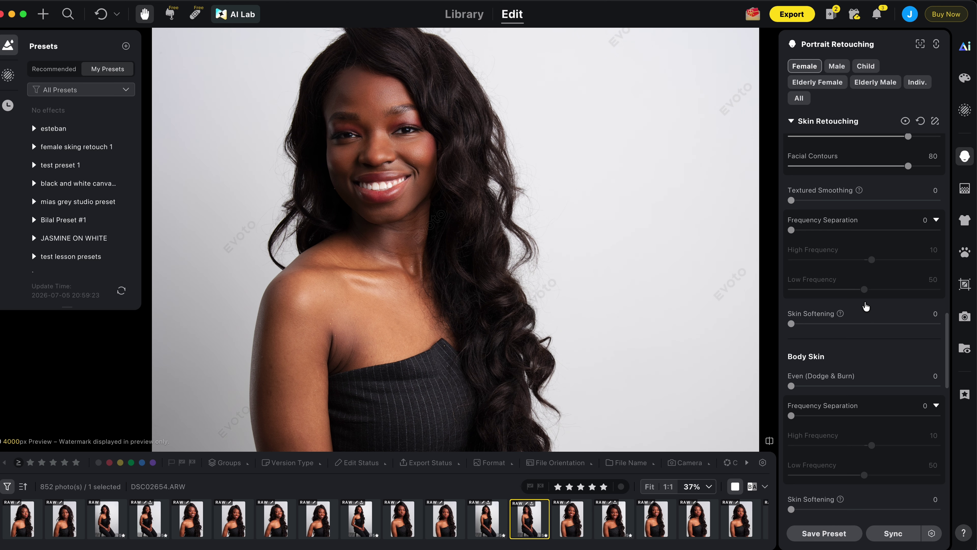
pyautogui.scroll(-10, 867, 307)
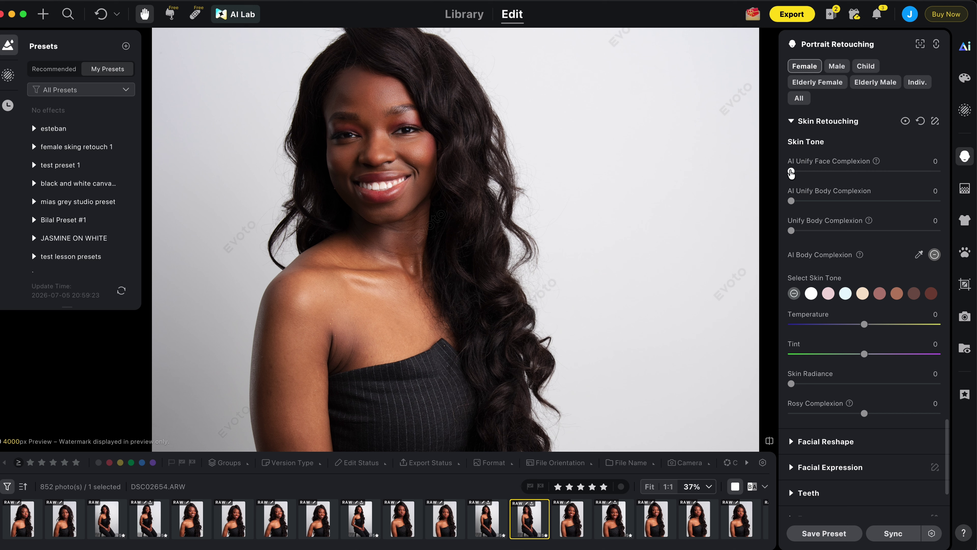
pyautogui.moveTo(792, 173); pyautogui.dragTo(897, 172)
pyautogui.moveTo(897, 173); pyautogui.dragTo(792, 170)
pyautogui.moveTo(791, 171); pyautogui.dragTo(904, 172)
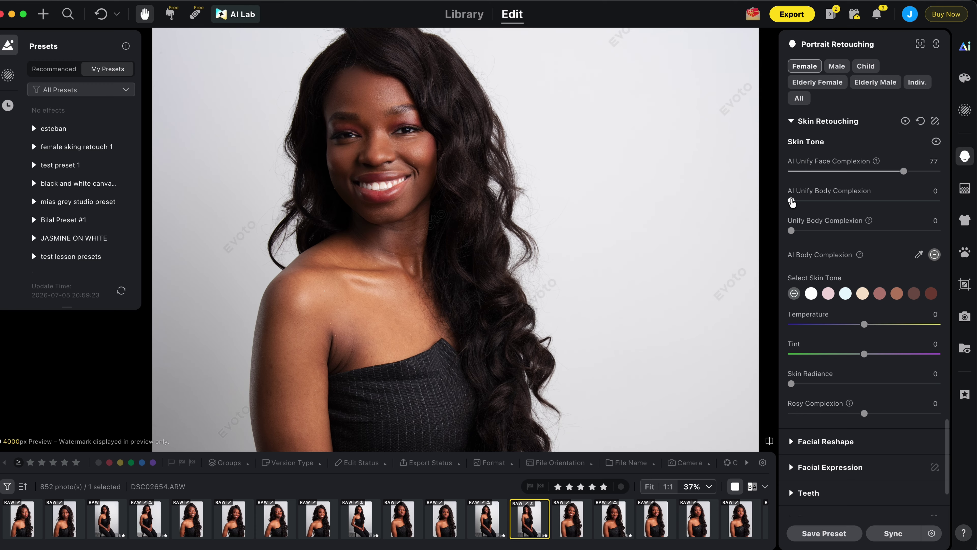
# Step: Set AI Unify Body Complexion to 24 for a subtle match of the body skin tone
pyautogui.moveTo(792, 201); pyautogui.dragTo(853, 206)
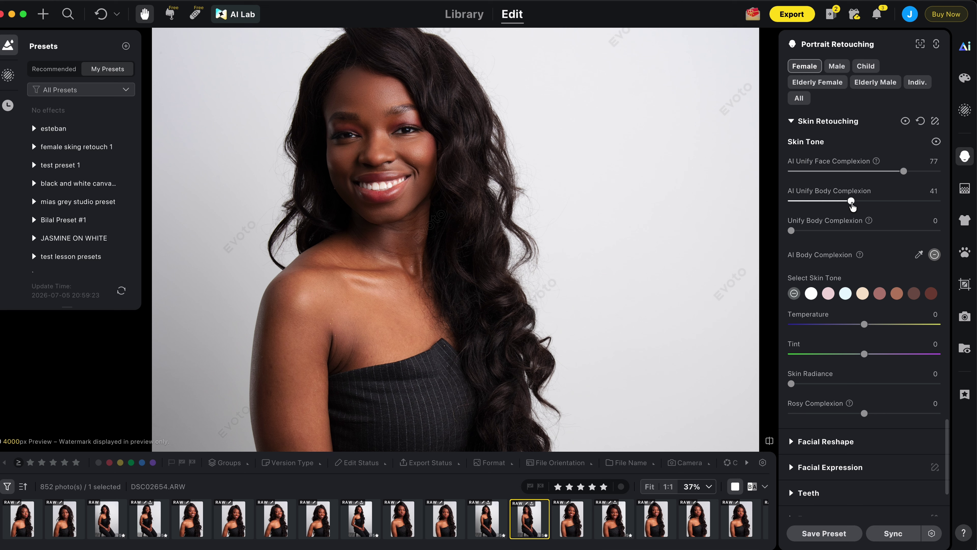
pyautogui.moveTo(853, 204); pyautogui.dragTo(827, 205)
pyautogui.scroll(-1, 497, 162)
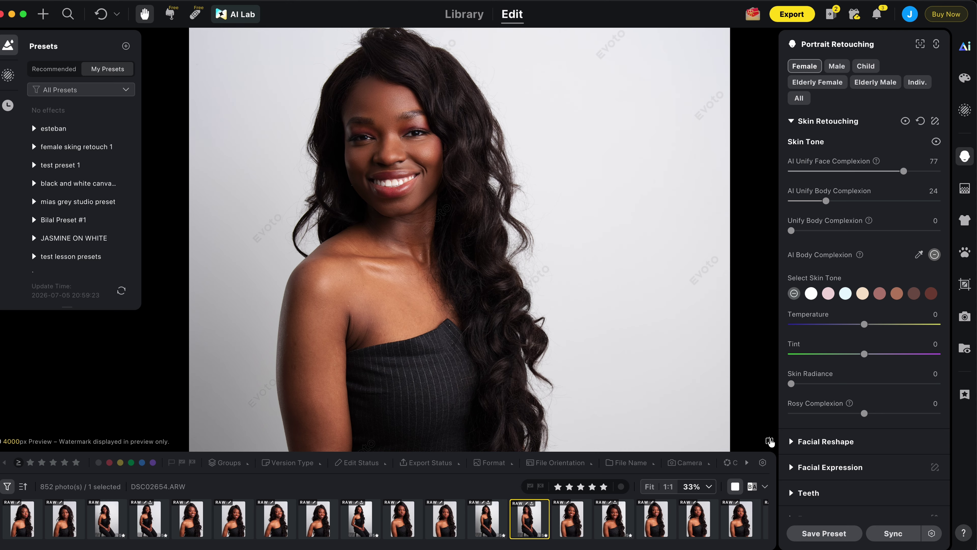
# Step: Compare the portrait before and after retouching, at normal size and close up on the face
pyautogui.click(770, 442)
pyautogui.click(771, 443)
pyautogui.click(770, 442)
pyautogui.moveTo(484, 192); pyautogui.dragTo(573, 294)
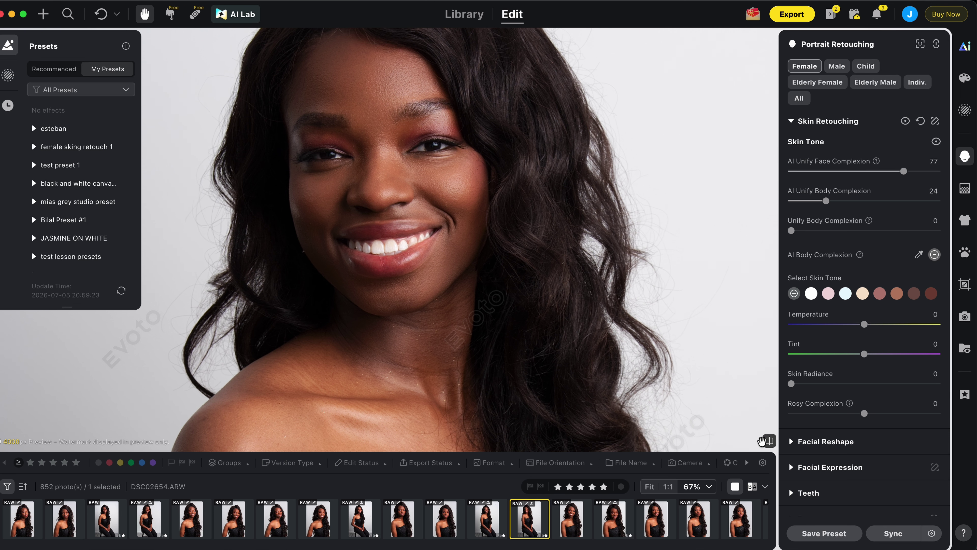
pyautogui.click(769, 441)
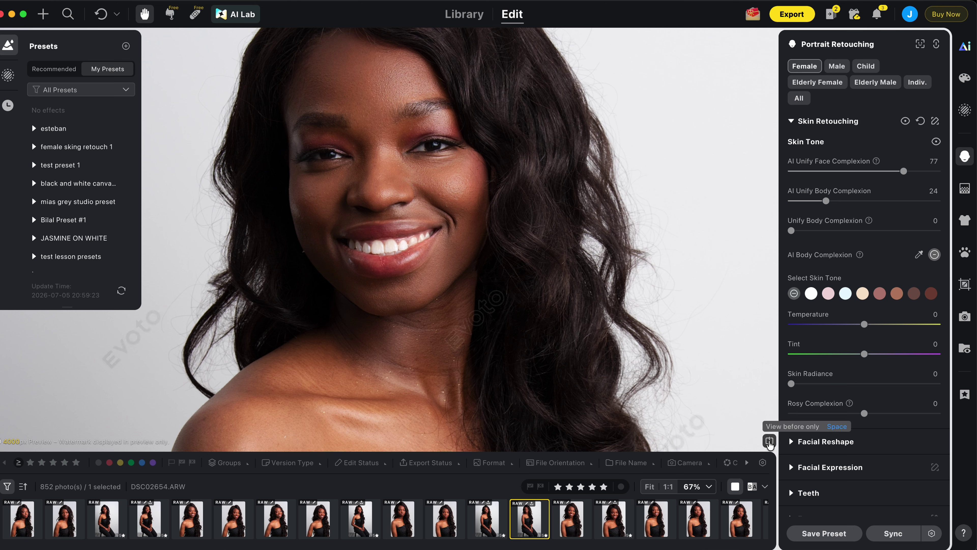
pyautogui.click(770, 441)
pyautogui.click(769, 441)
pyautogui.click(770, 441)
pyautogui.click(769, 441)
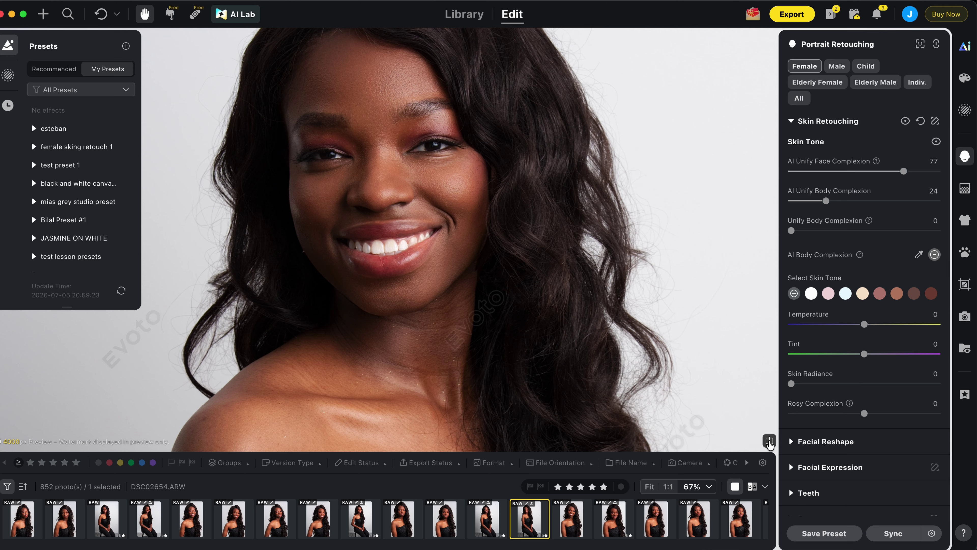
pyautogui.scroll(-2, 584, 220)
pyautogui.moveTo(585, 162); pyautogui.dragTo(469, 159)
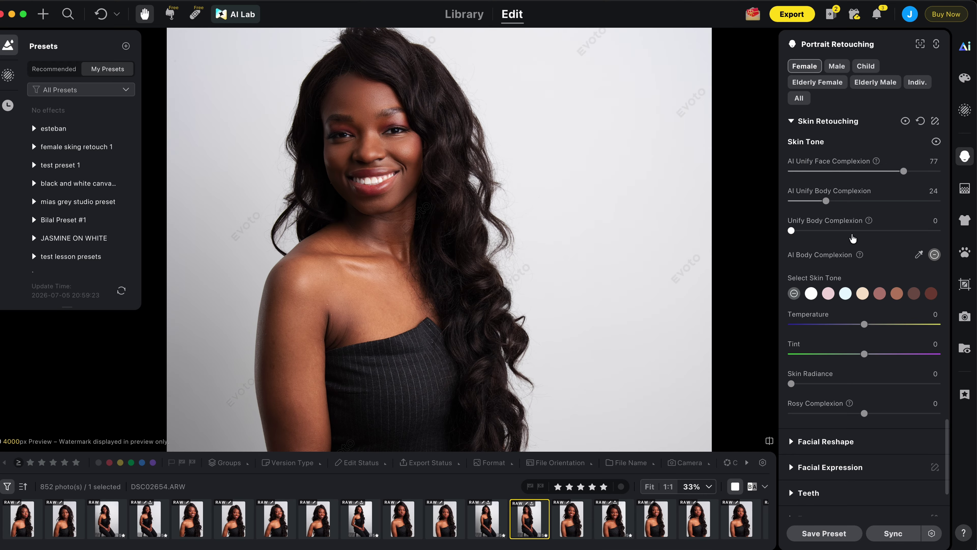
# Step: In the Eyes settings, raise the linked Brightness for both eyes, then settle it at 39
pyautogui.scroll(-3, 853, 238)
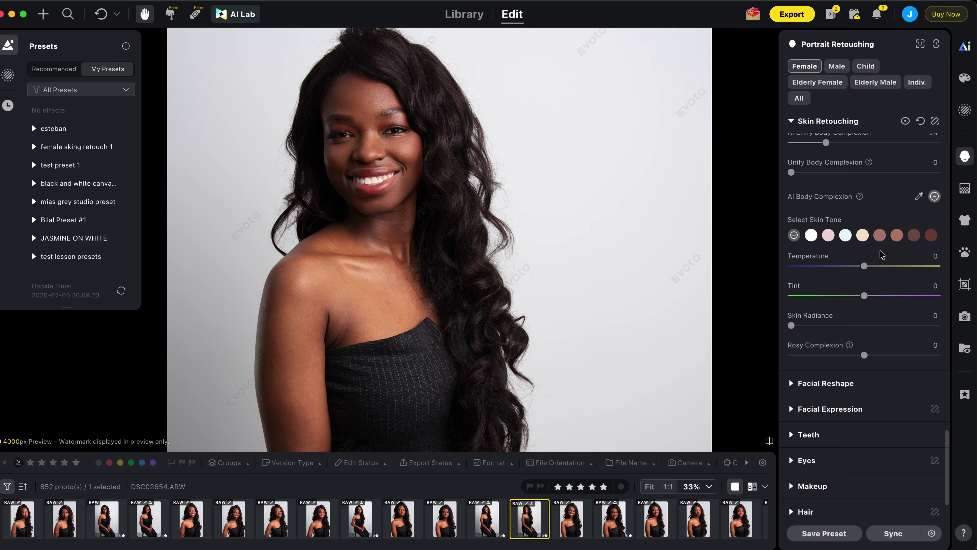
pyautogui.scroll(-3, 882, 254)
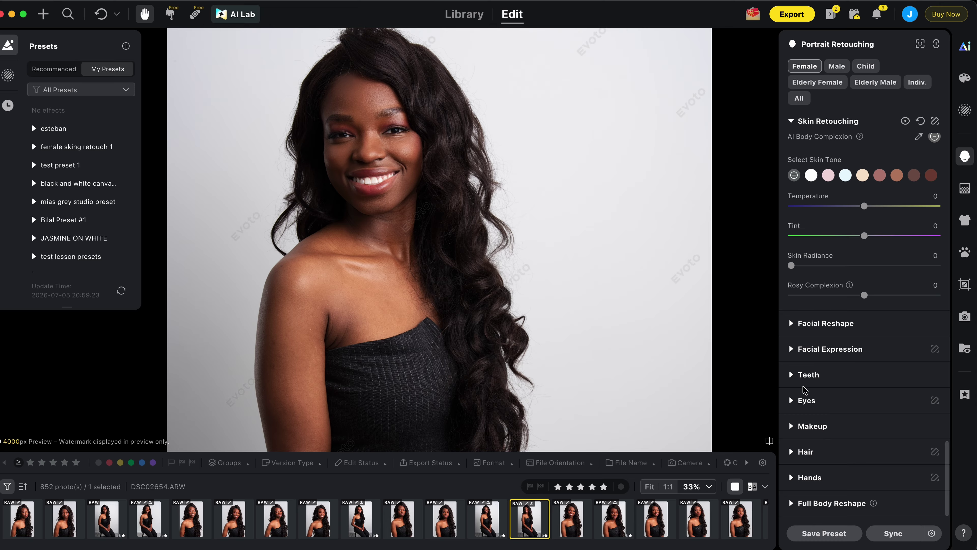
pyautogui.click(807, 401)
pyautogui.scroll(-5, 807, 401)
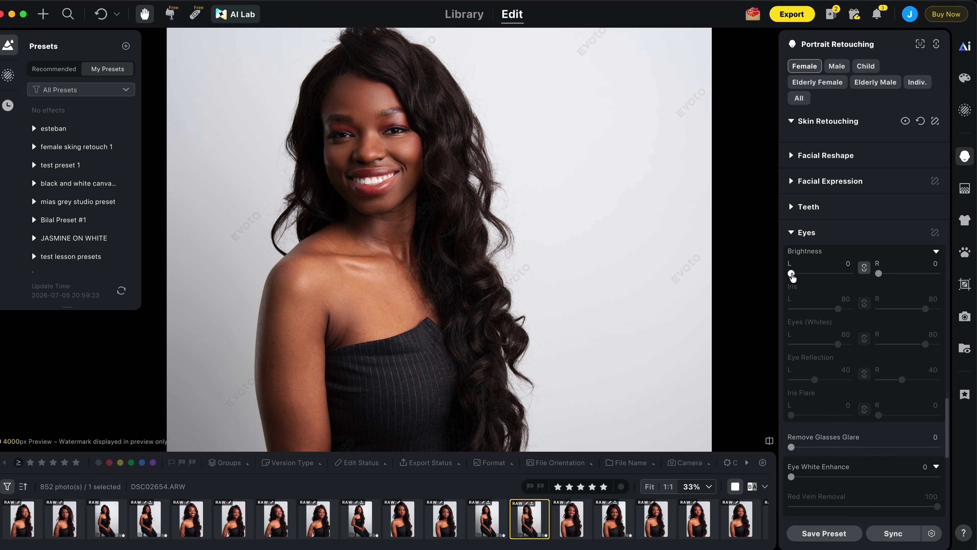
pyautogui.scroll(5, 397, 115)
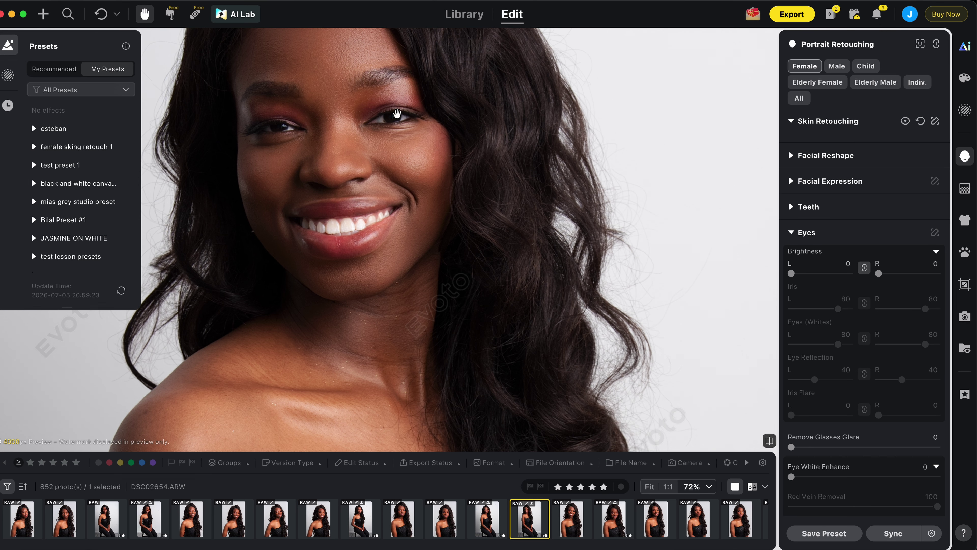
pyautogui.click(791, 274)
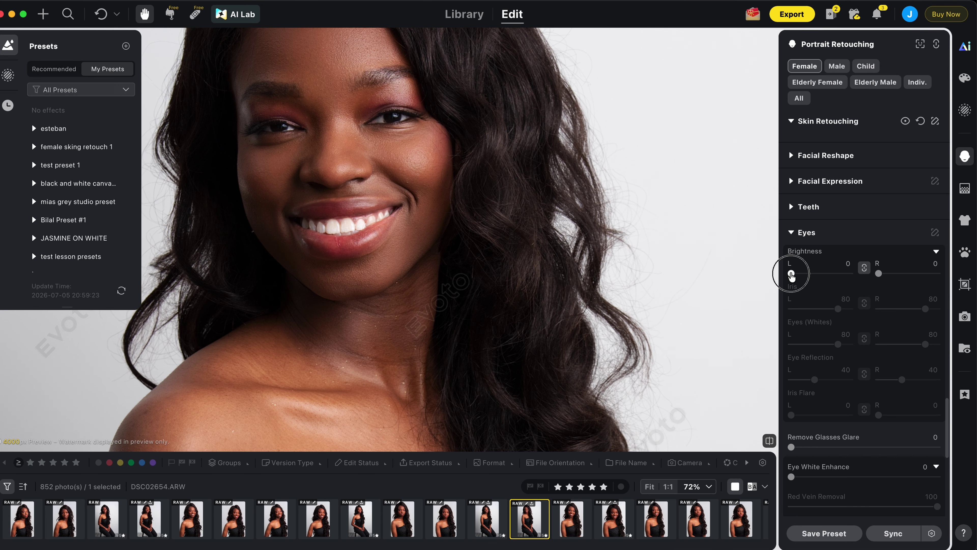
pyautogui.moveTo(791, 274); pyautogui.dragTo(821, 278)
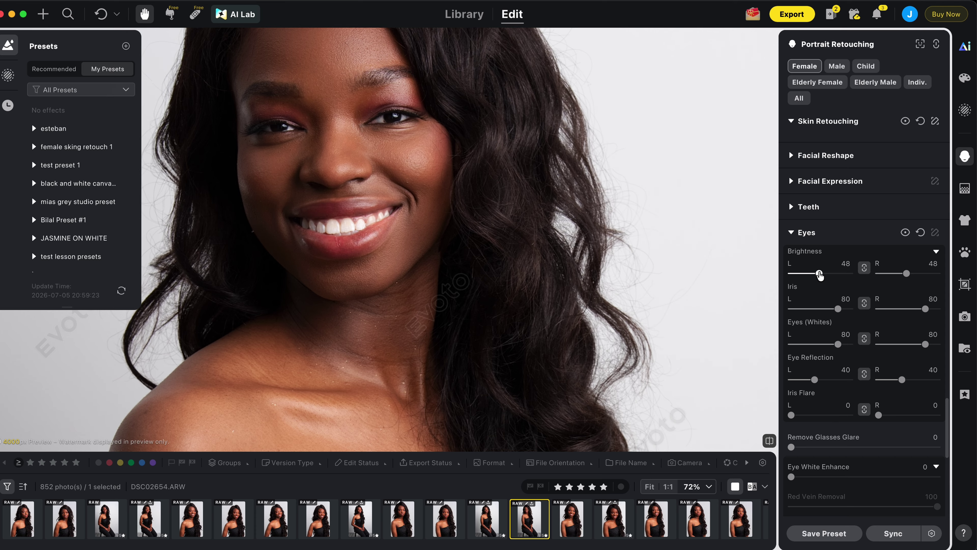
pyautogui.moveTo(907, 273); pyautogui.dragTo(933, 274)
pyautogui.moveTo(835, 274); pyautogui.dragTo(814, 277)
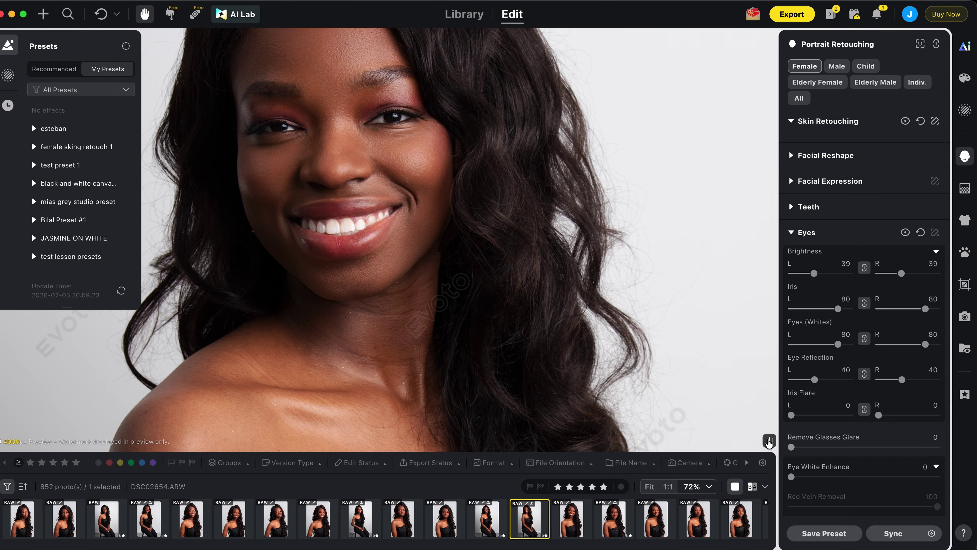
# Step: Compare the brightened eyes with the unedited photo, then check them in the wider portrait
pyautogui.click(769, 441)
pyautogui.click(769, 441)
pyautogui.click(769, 441)
pyautogui.click(769, 442)
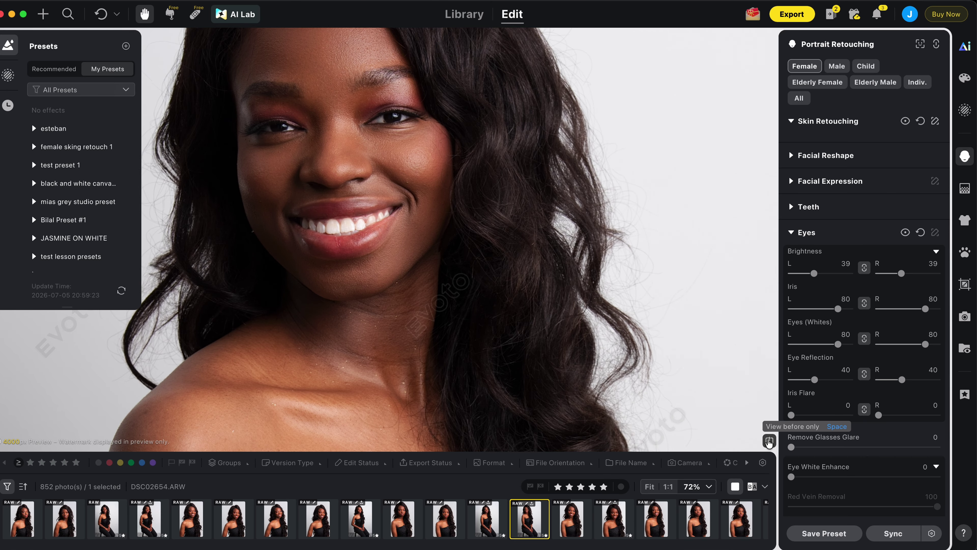
pyautogui.click(494, 217)
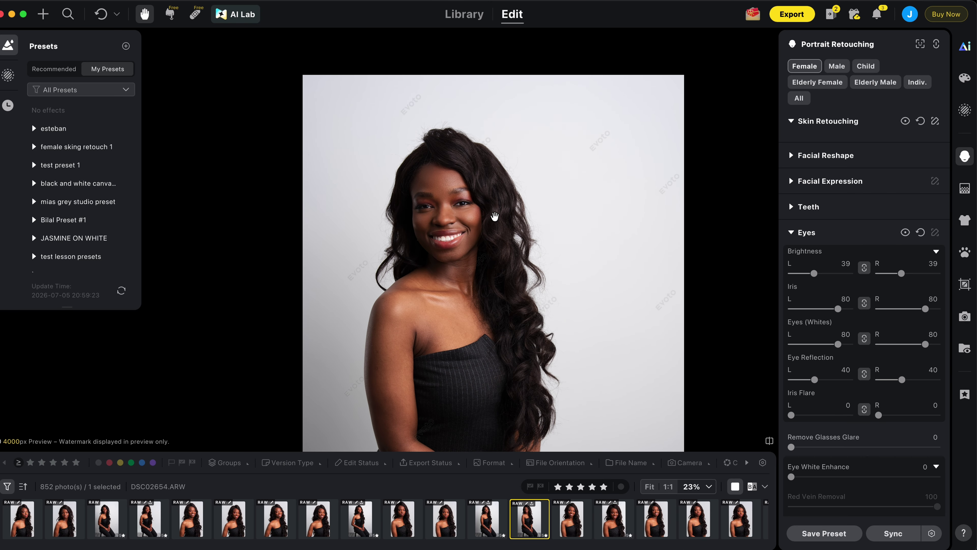
pyautogui.scroll(2, 494, 217)
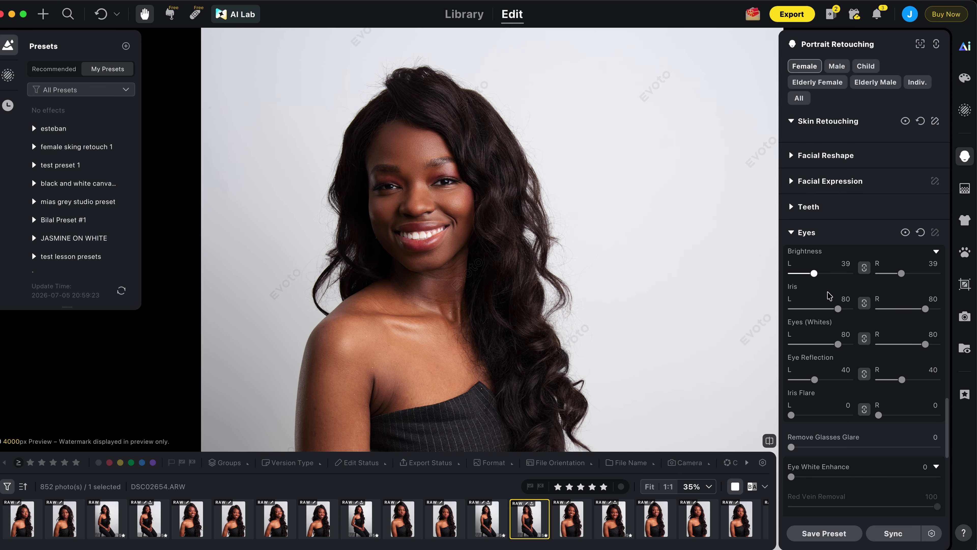
# Step: In the Hair Perfection settings, try Stray Hairs Removal at 100
pyautogui.scroll(-3, 827, 308)
pyautogui.scroll(-4, 826, 316)
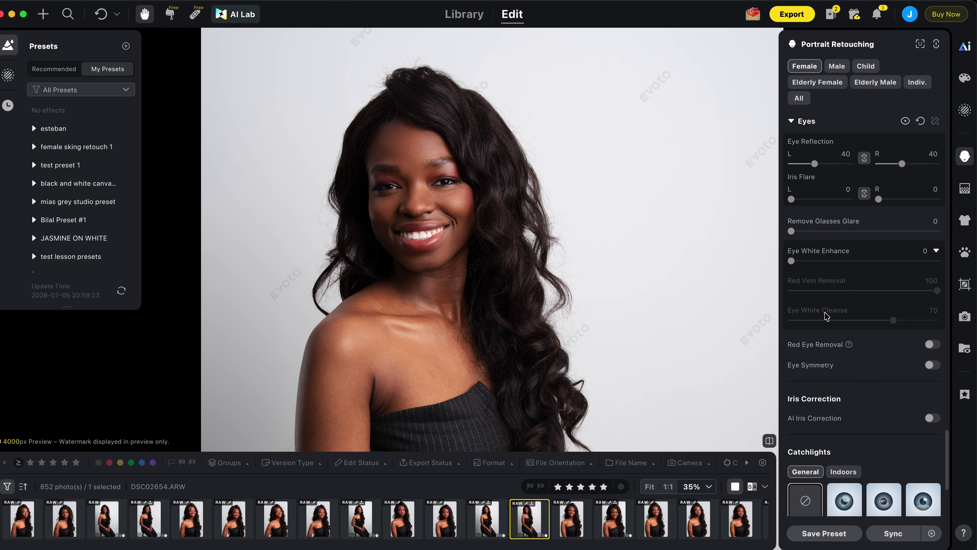
pyautogui.scroll(-4, 825, 316)
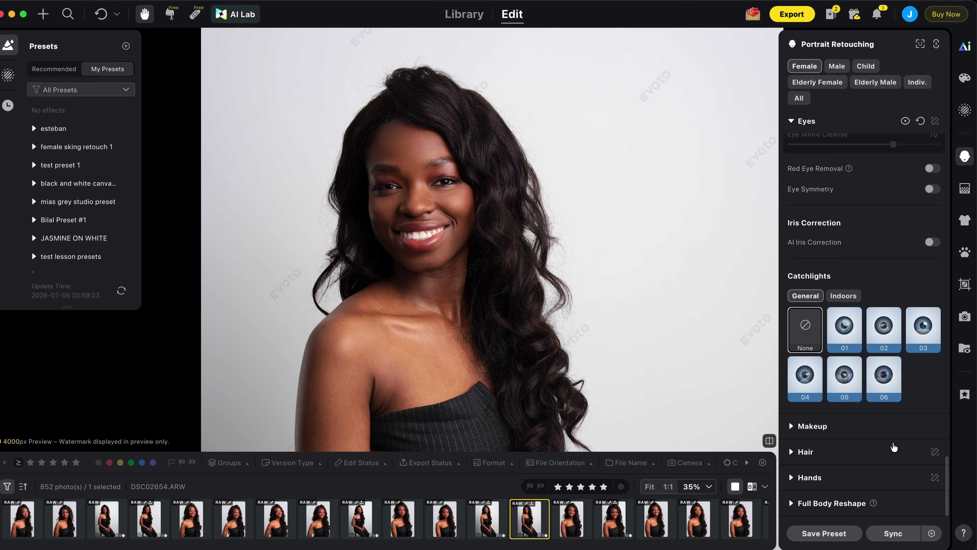
pyautogui.click(805, 451)
pyautogui.scroll(-3, 805, 452)
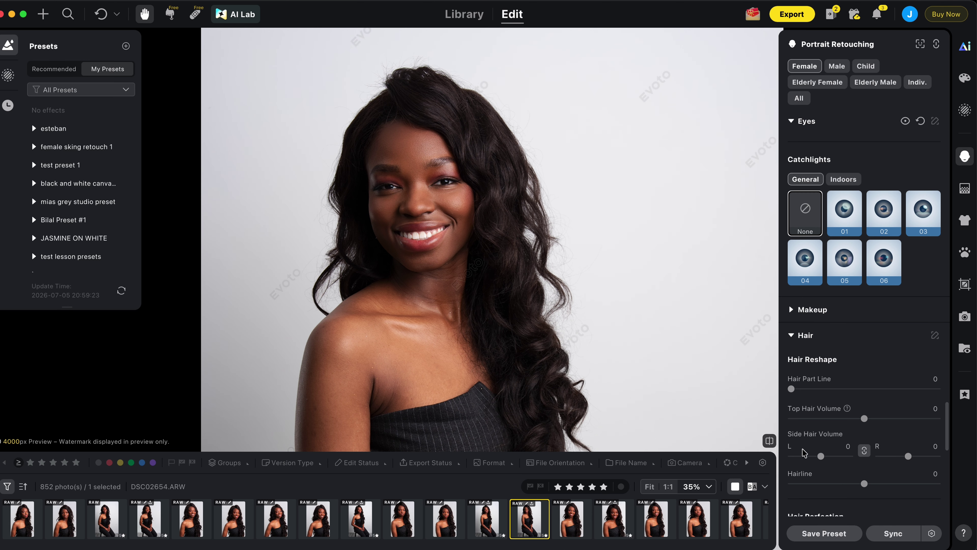
pyautogui.scroll(-3, 803, 453)
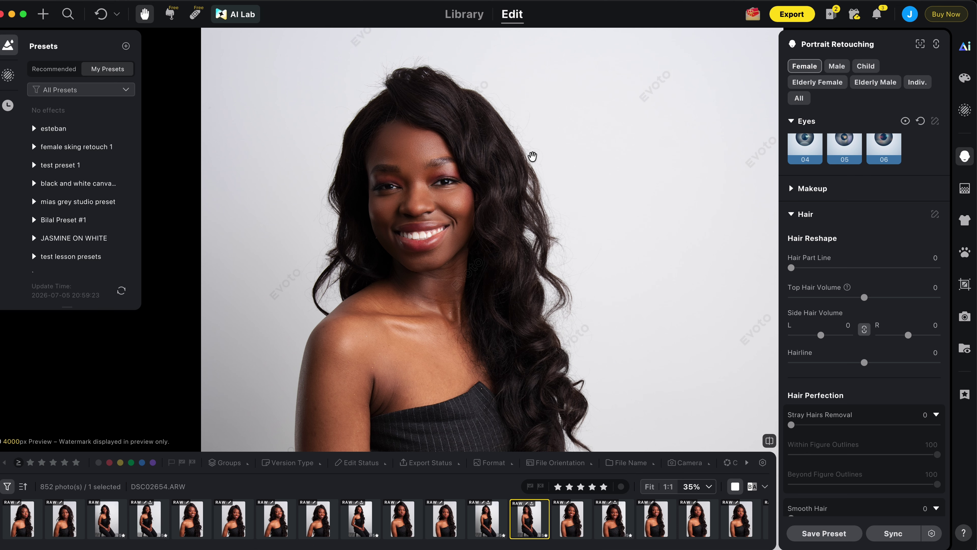
pyautogui.scroll(3, 531, 161)
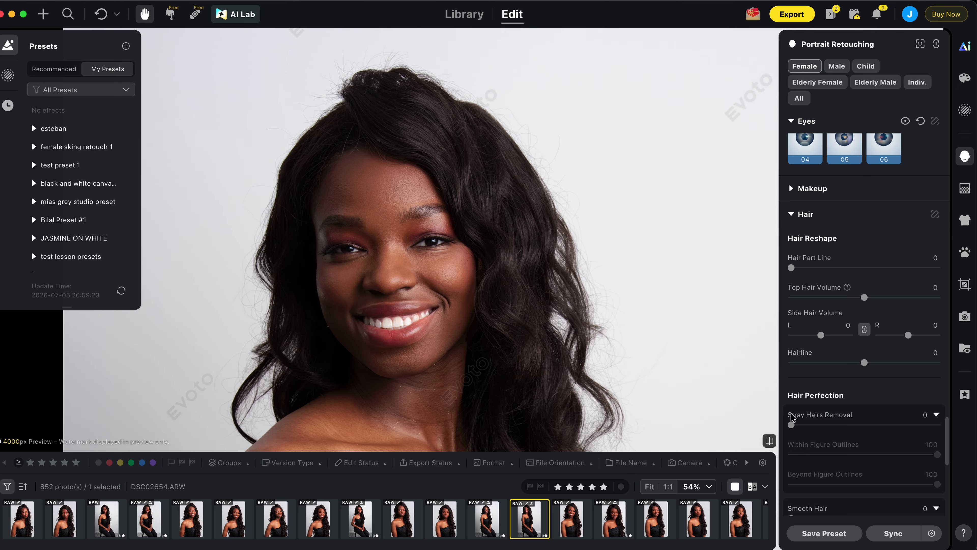
pyautogui.moveTo(792, 425); pyautogui.dragTo(938, 425)
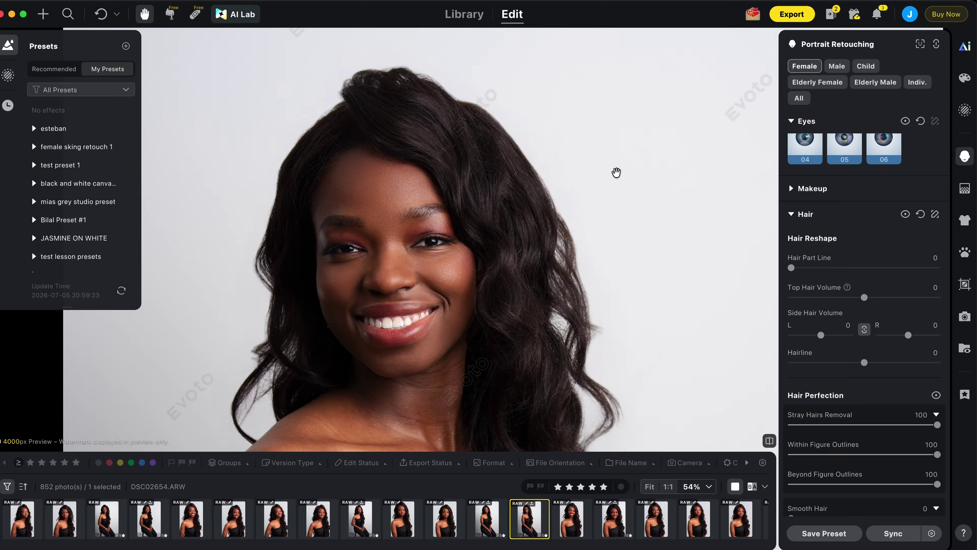
# Step: Try Stray Hairs Removal at 56 and 51, compare with the original photo, and settle on 66
pyautogui.scroll(-3, 596, 134)
pyautogui.scroll(-1, 595, 134)
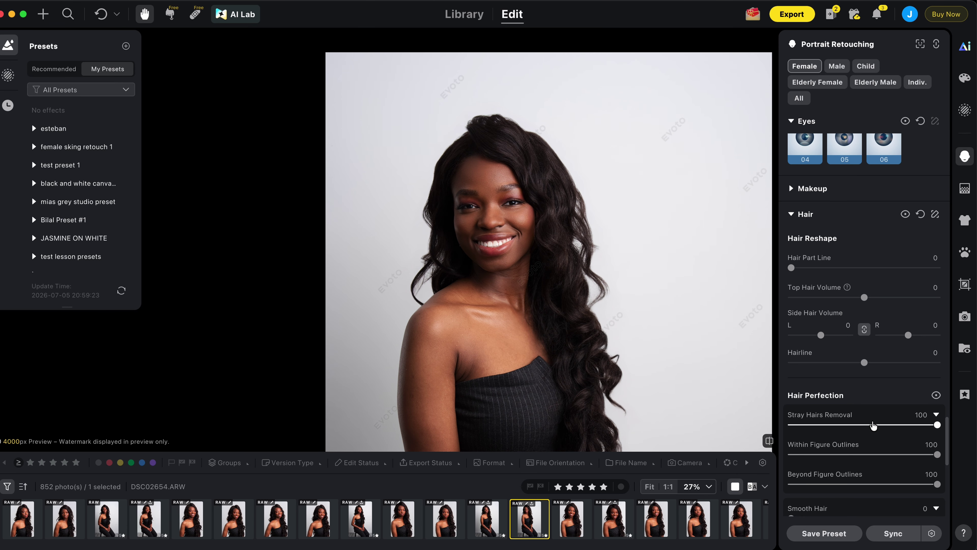
pyautogui.click(874, 424)
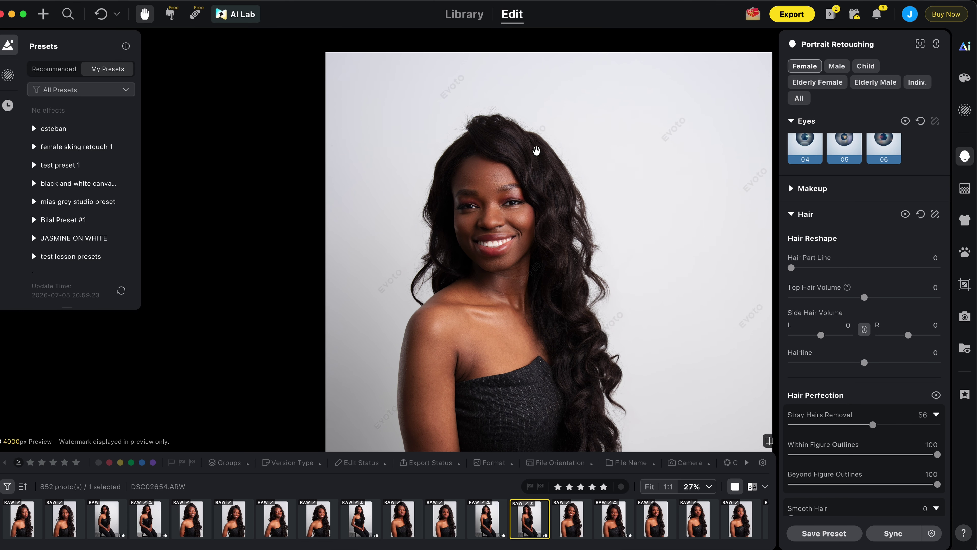
pyautogui.scroll(5, 537, 150)
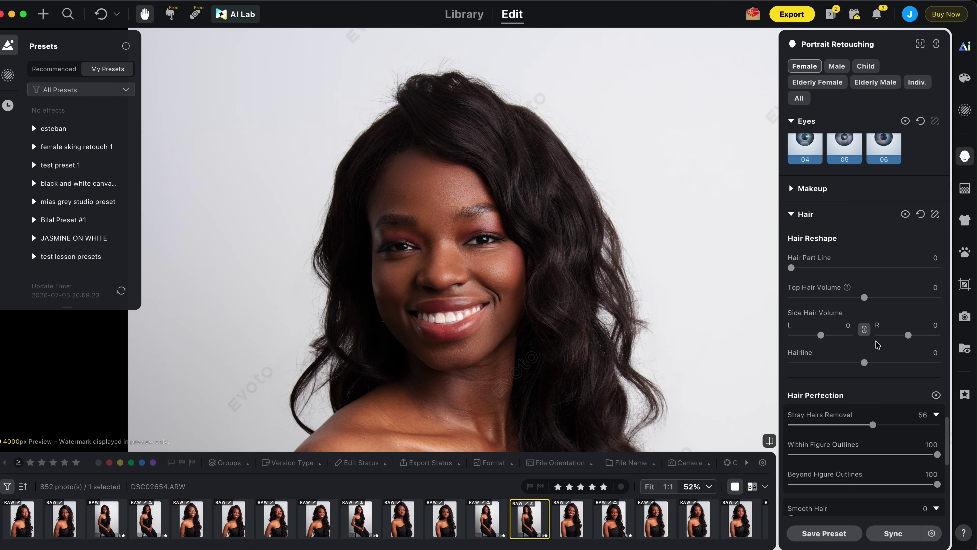
pyautogui.moveTo(872, 424); pyautogui.dragTo(867, 425)
pyautogui.click(770, 441)
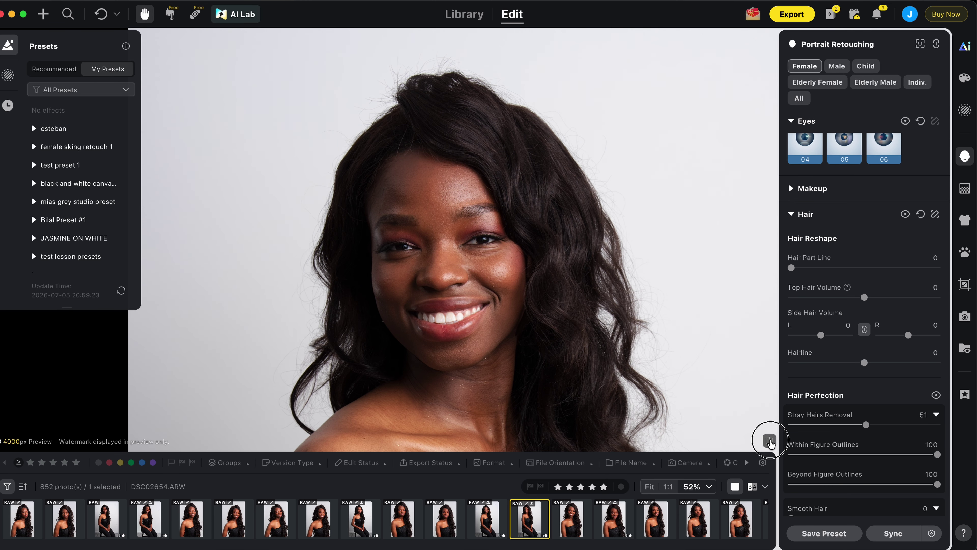
pyautogui.click(770, 441)
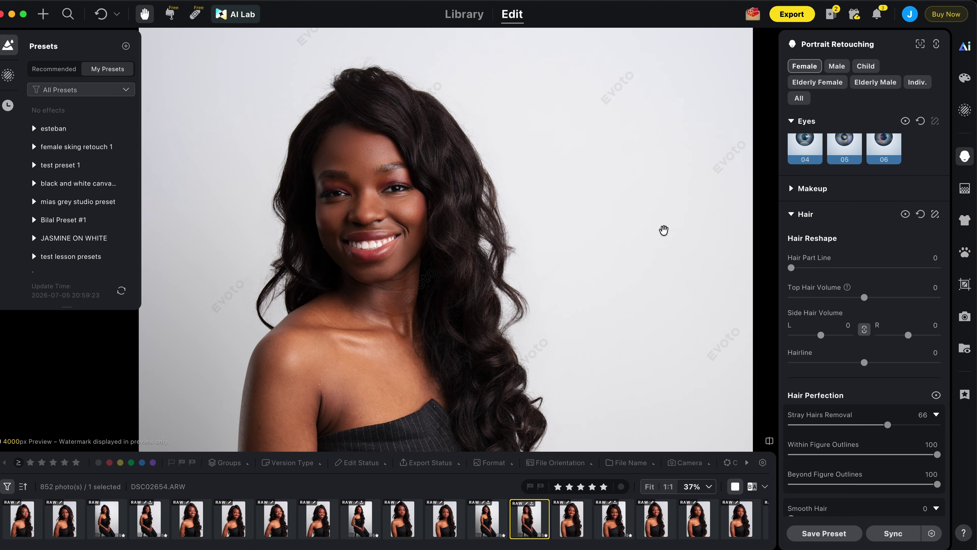
# Step: Crop the photo at a fixed 2:3 ratio around the woman's head and upper body, ending near the waist, and apply it
pyautogui.scroll(-5, 664, 230)
pyautogui.scroll(2, 664, 230)
pyautogui.scroll(-2, 664, 231)
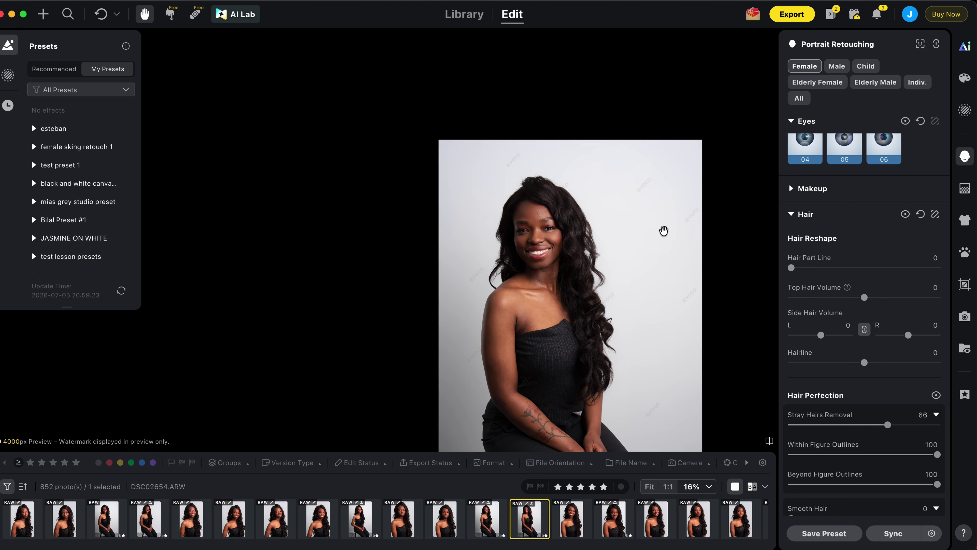
pyautogui.scroll(2, 664, 231)
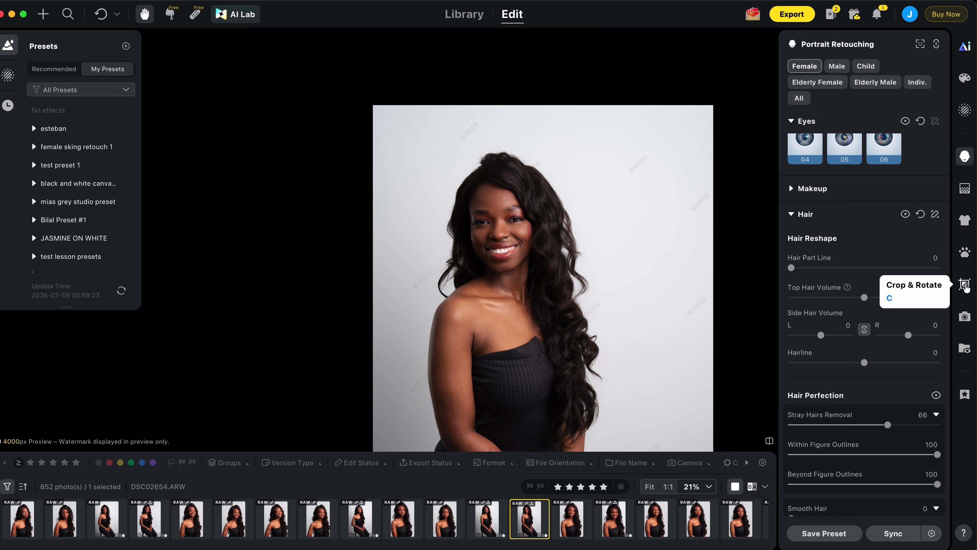
pyautogui.click(965, 284)
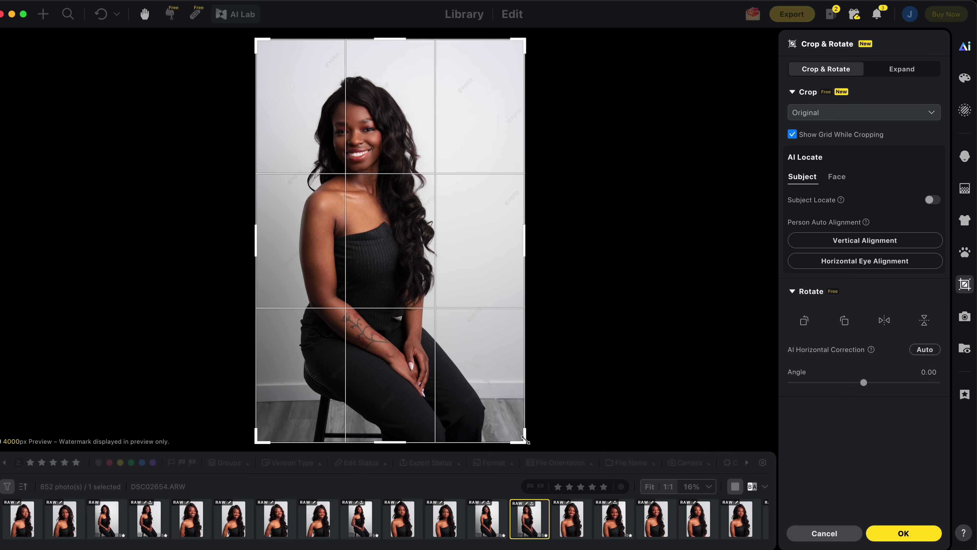
pyautogui.moveTo(525, 439); pyautogui.dragTo(446, 275)
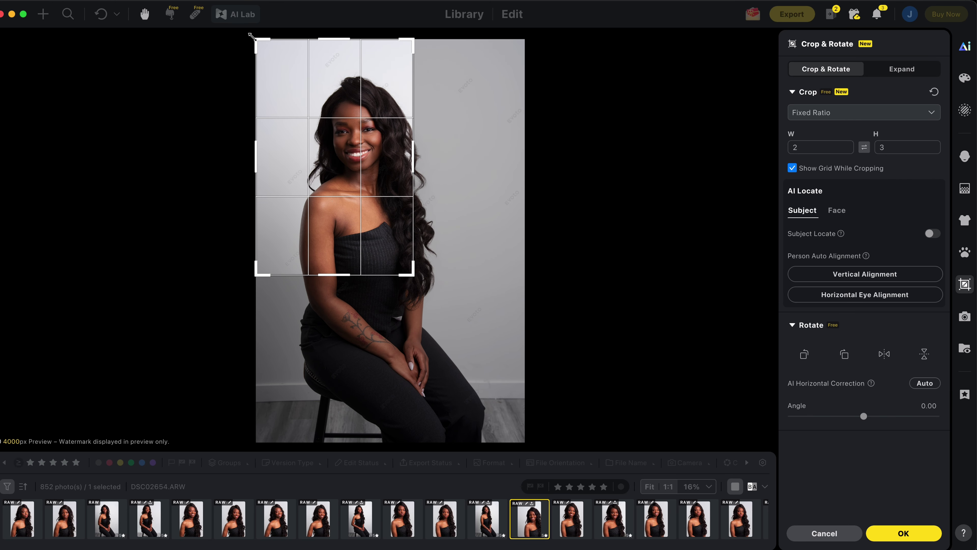
pyautogui.moveTo(252, 36); pyautogui.dragTo(269, 50)
pyautogui.moveTo(335, 154); pyautogui.dragTo(369, 178)
pyautogui.moveTo(428, 272); pyautogui.dragTo(455, 315)
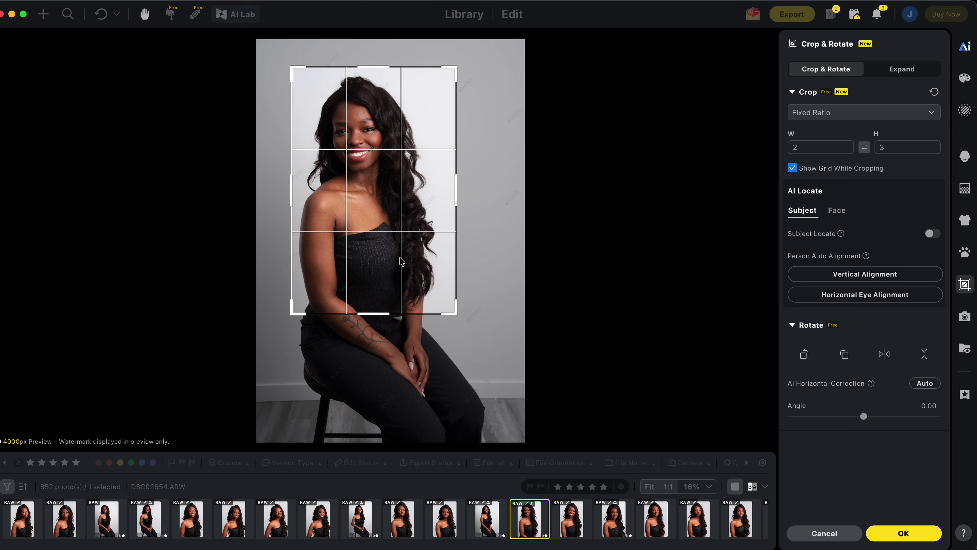
pyautogui.moveTo(400, 259)
pyautogui.mouseDown()
pyautogui.moveTo(375, 255)
pyautogui.moveTo(391, 259)
pyautogui.mouseUp()
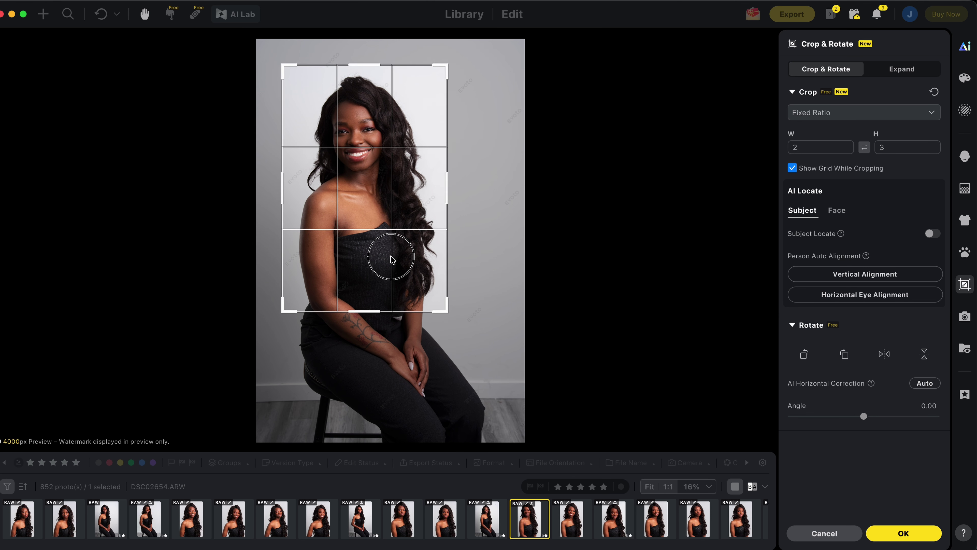
pyautogui.press('Return')
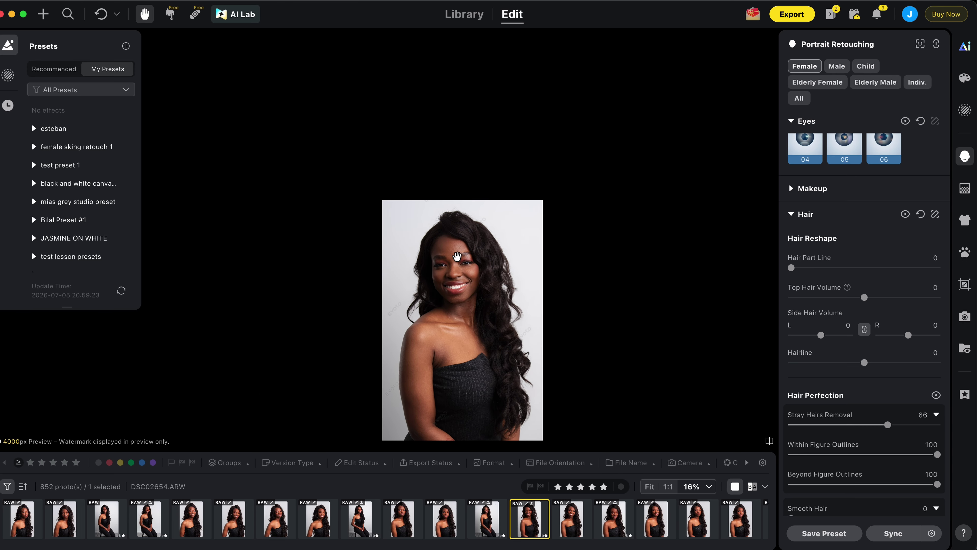
# Step: Try a tighter 2:3 crop around the woman's head, shoulders and upper chest, leaving slight space above her hair, and apply it
pyautogui.scroll(2, 457, 258)
pyautogui.moveTo(458, 258); pyautogui.dragTo(443, 144)
pyautogui.scroll(2, 443, 146)
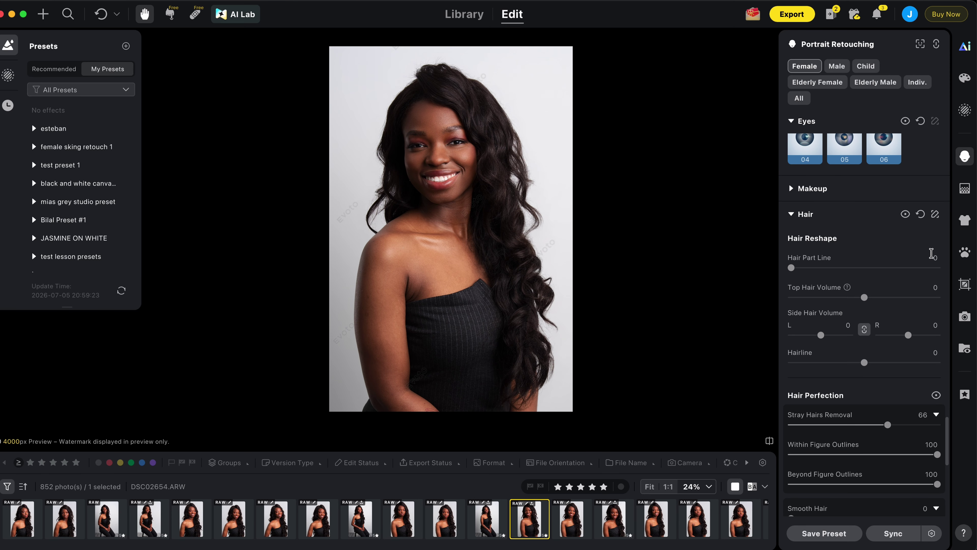
pyautogui.click(965, 285)
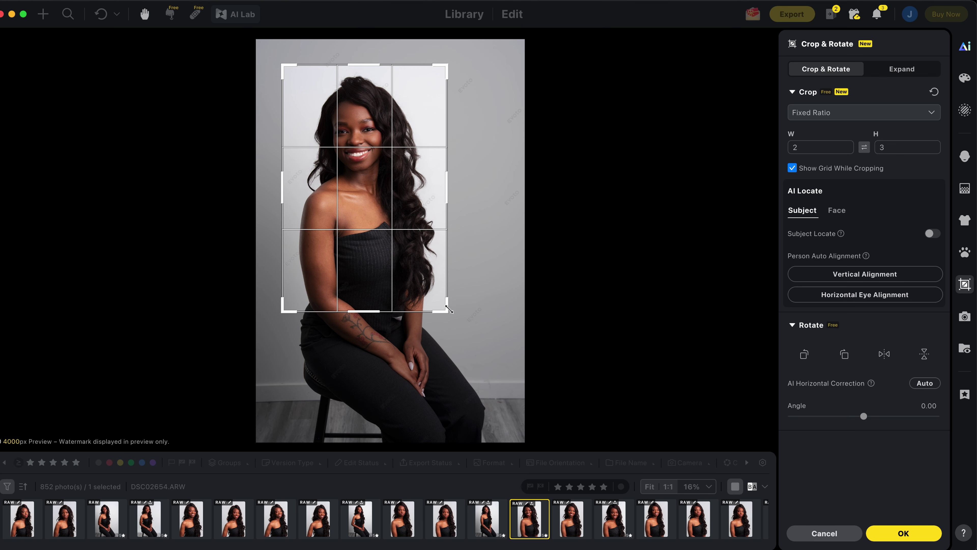
pyautogui.moveTo(448, 310); pyautogui.dragTo(406, 259)
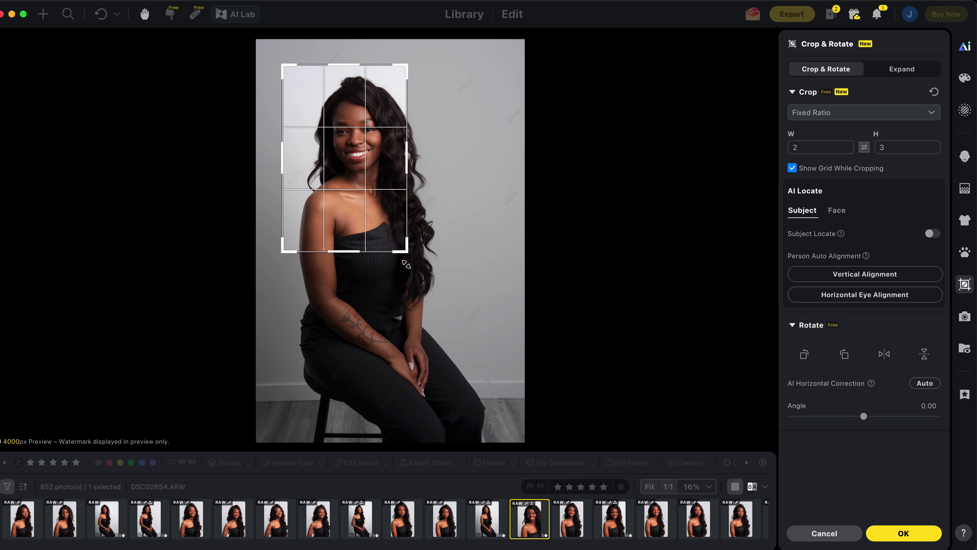
pyautogui.moveTo(339, 203); pyautogui.dragTo(355, 213)
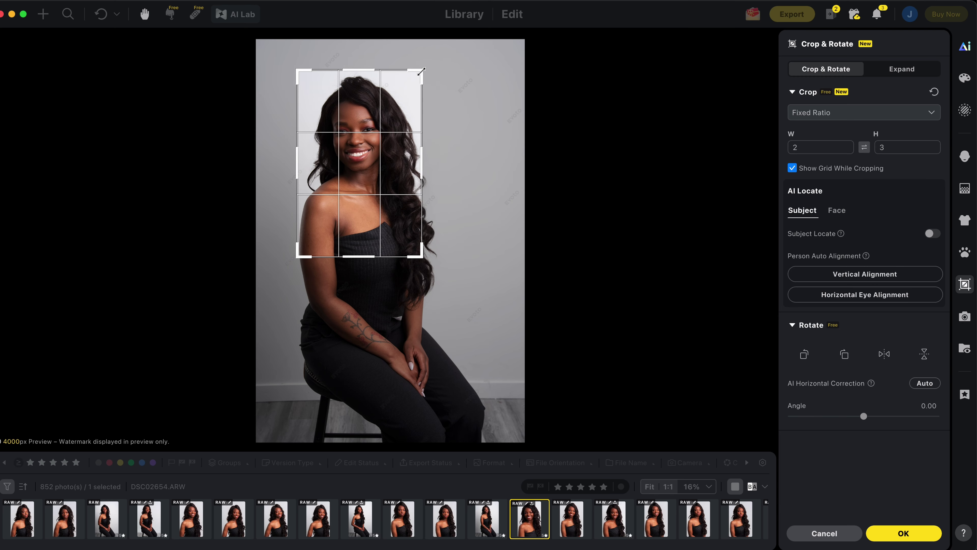
pyautogui.moveTo(418, 71); pyautogui.dragTo(425, 63)
pyautogui.click(409, 109)
pyautogui.moveTo(408, 110); pyautogui.dragTo(408, 113)
pyautogui.moveTo(421, 260); pyautogui.dragTo(386, 228)
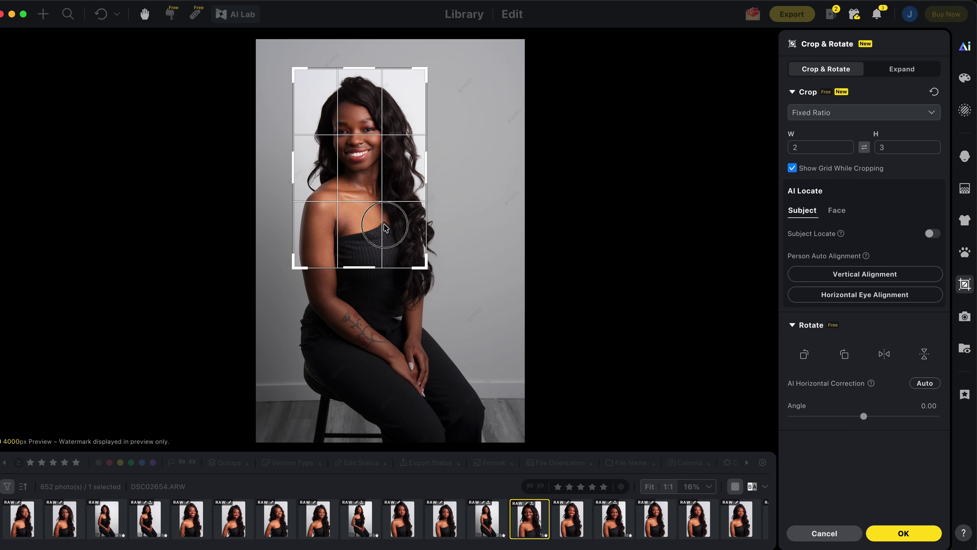
pyautogui.click(966, 284)
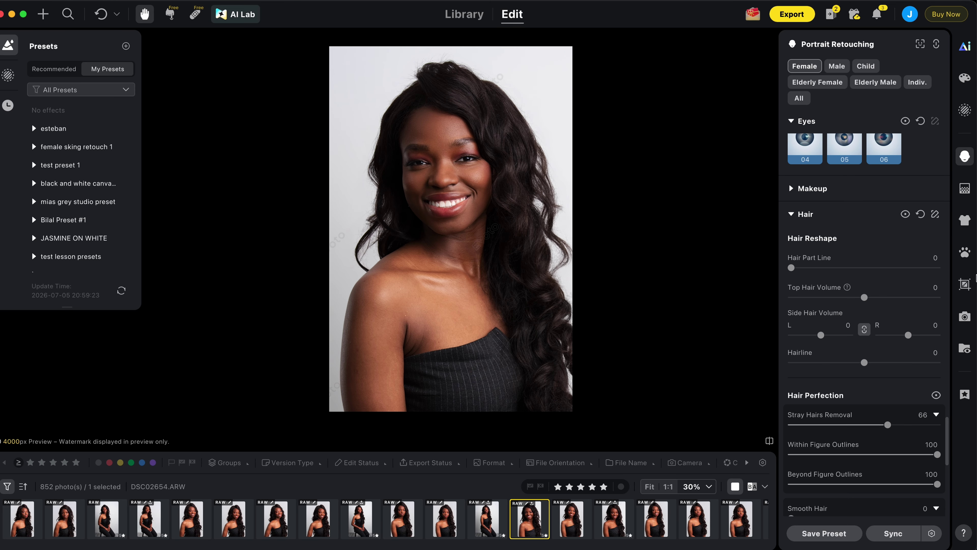
# Step: Shift the 2:3 crop sideways, enlarge it to include the tattoo on her forearm, centre the woman in it and apply it
pyautogui.click(965, 284)
pyautogui.moveTo(364, 226); pyautogui.dragTo(366, 228)
pyautogui.press('Return')
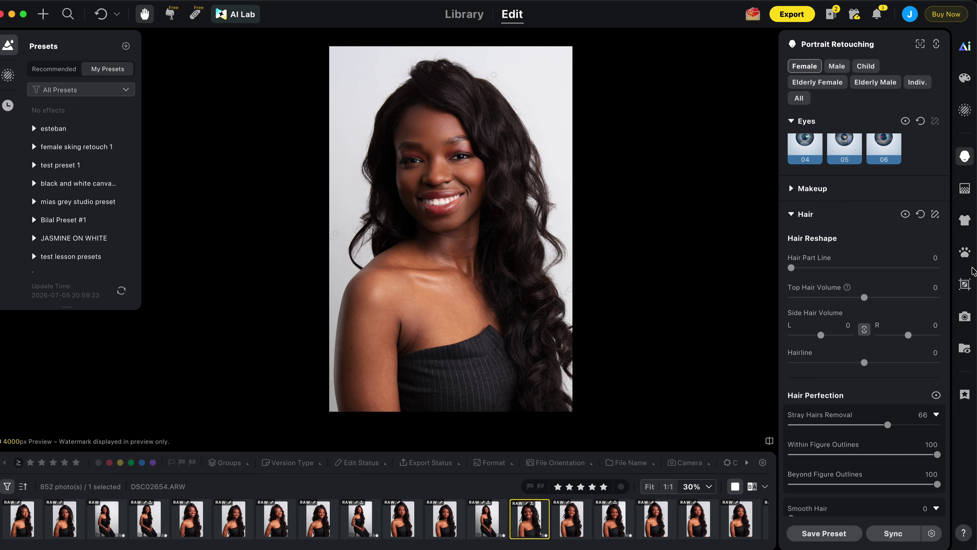
pyautogui.click(965, 284)
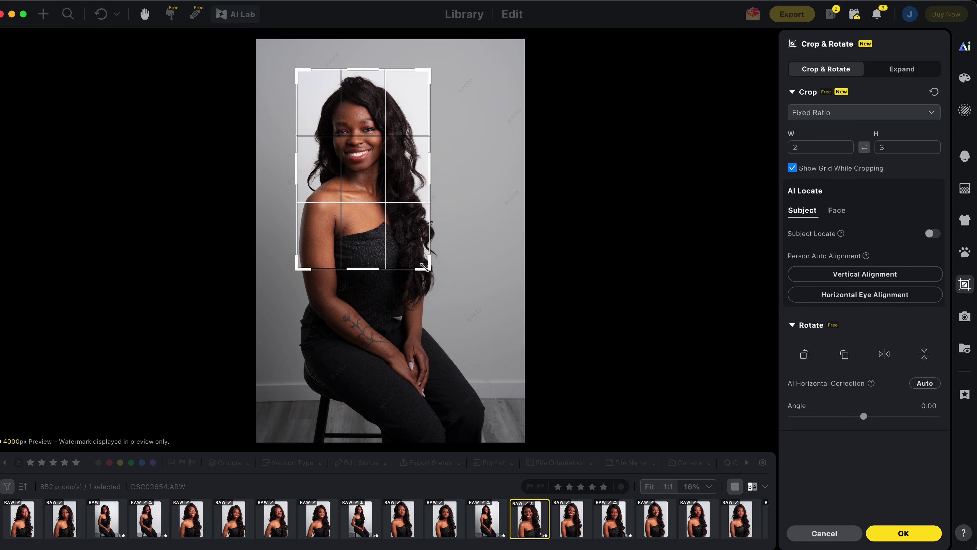
pyautogui.moveTo(424, 266); pyautogui.dragTo(463, 321)
pyautogui.moveTo(392, 262); pyautogui.dragTo(384, 266)
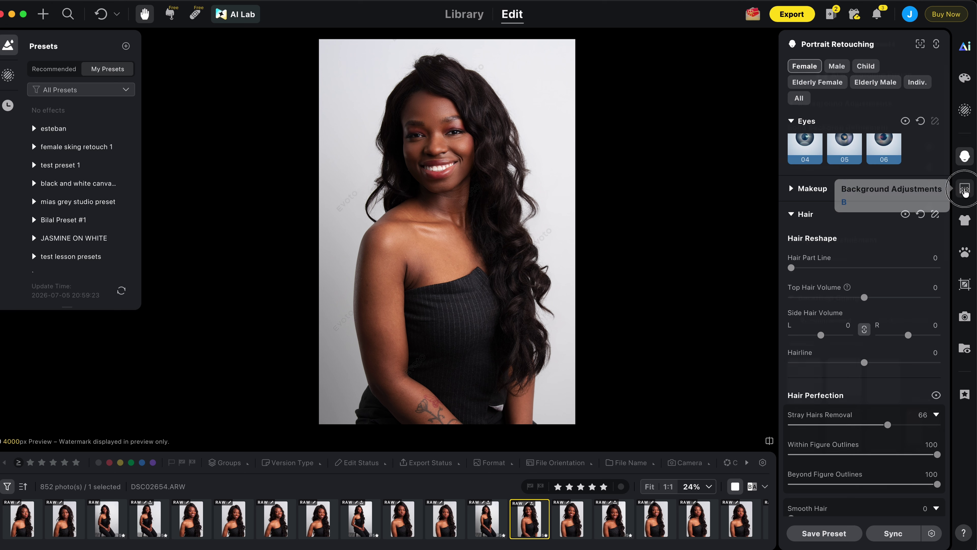
# Step: Apply the White backdrop behind the woman and lower its opacity to 16
pyautogui.click(965, 189)
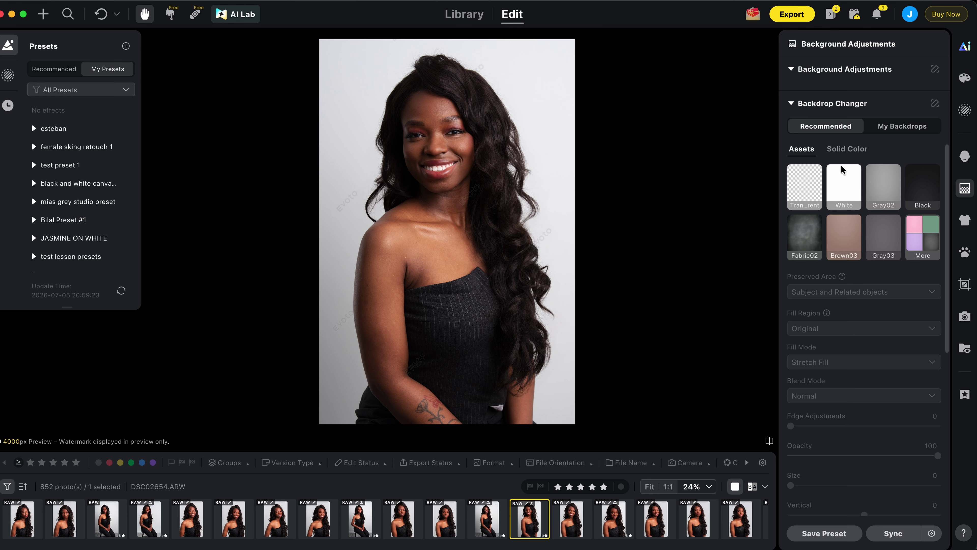
pyautogui.click(840, 181)
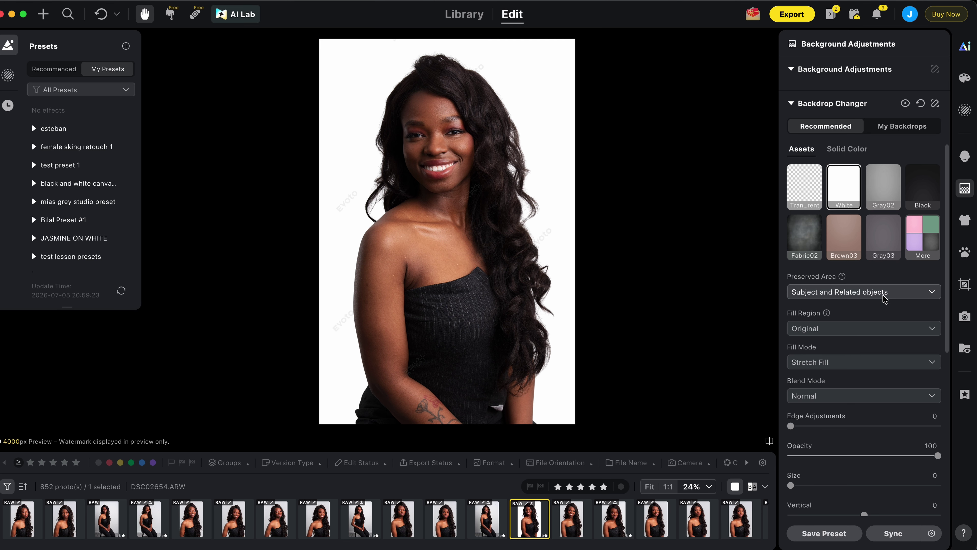
pyautogui.scroll(-2, 883, 299)
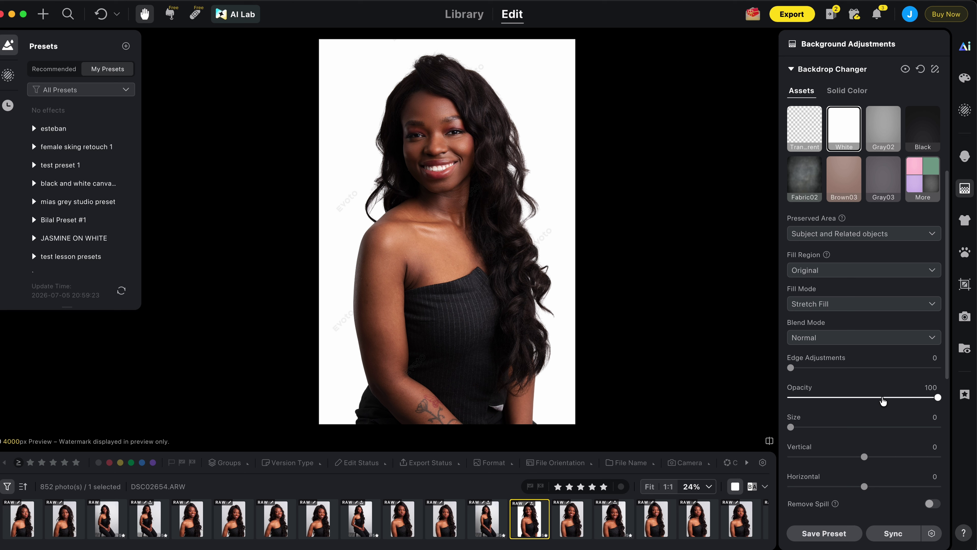
pyautogui.moveTo(884, 401); pyautogui.dragTo(816, 399)
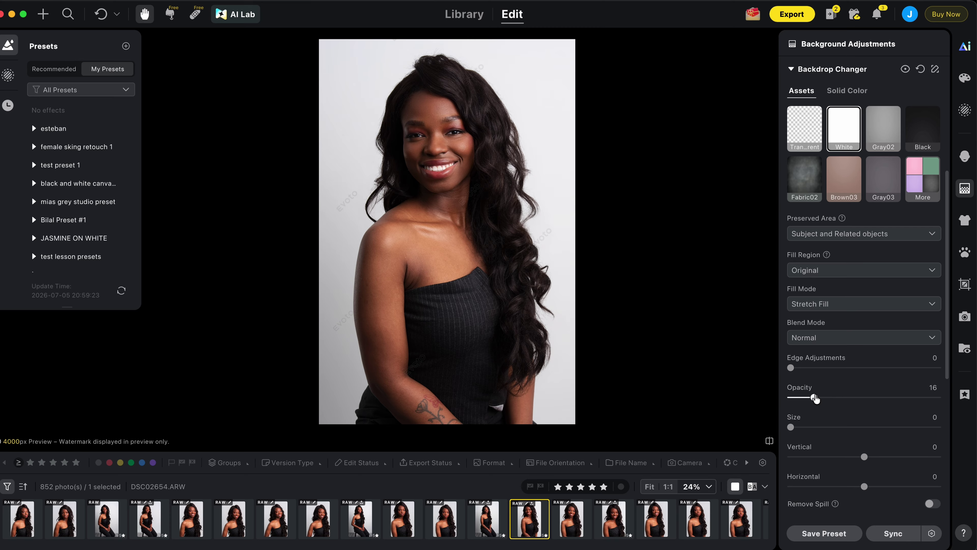
# Step: Compare the lightened backdrop with the original photo, set the backdrop opacity to 18, and compare again
pyautogui.click(770, 441)
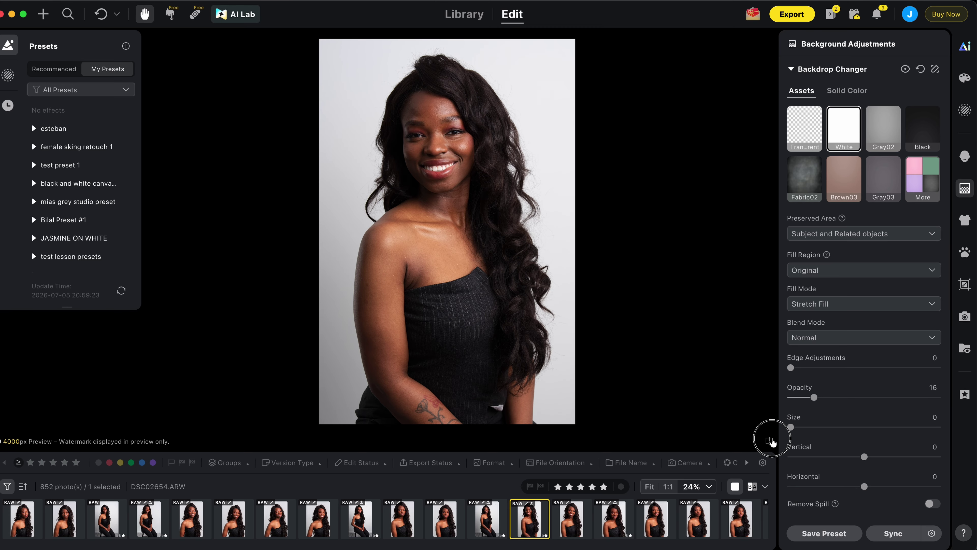
pyautogui.click(770, 440)
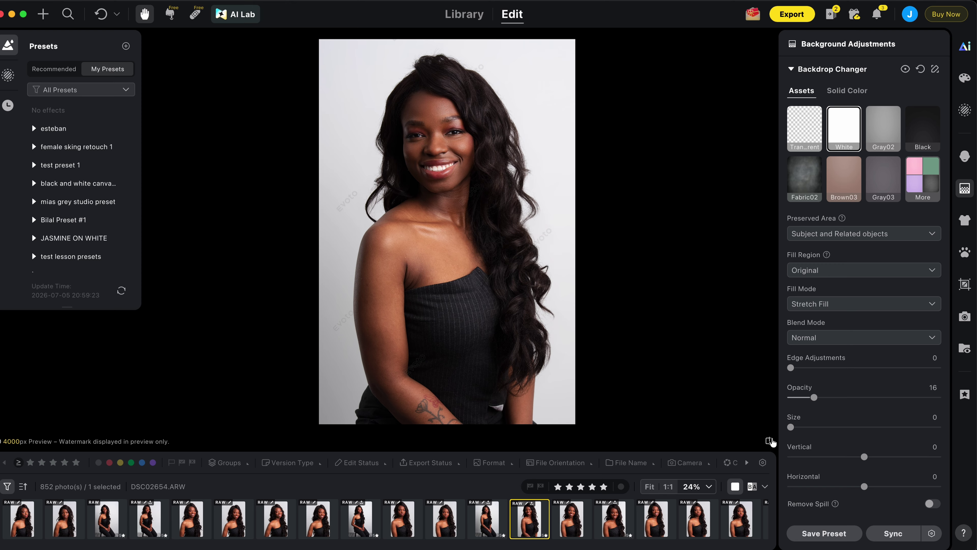
pyautogui.click(771, 441)
pyautogui.click(815, 399)
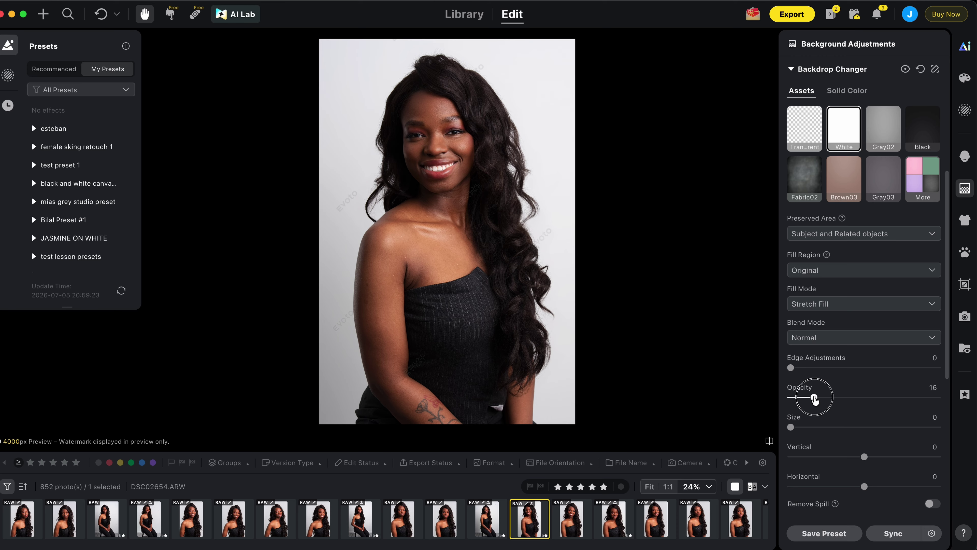
pyautogui.moveTo(815, 399); pyautogui.dragTo(818, 401)
pyautogui.click(769, 441)
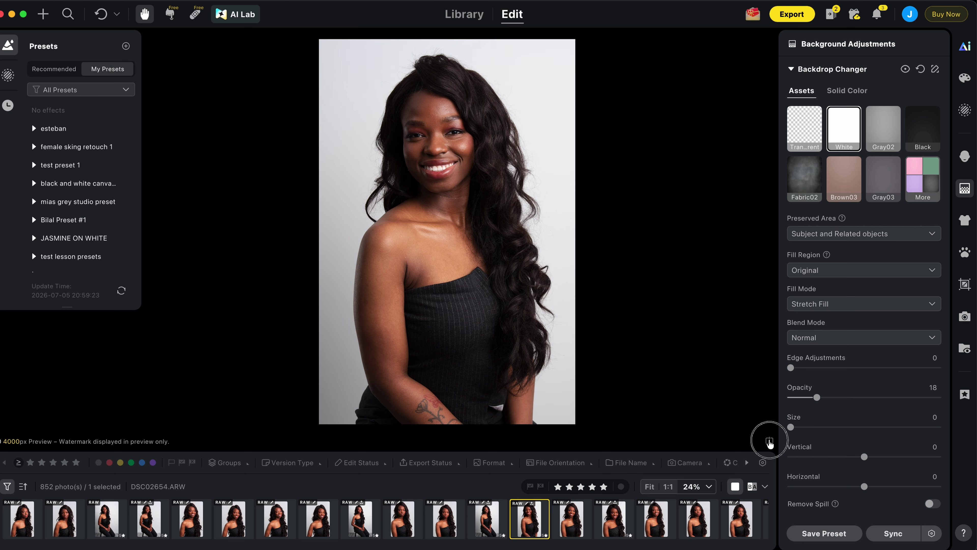
pyautogui.moveTo(770, 441); pyautogui.dragTo(770, 442)
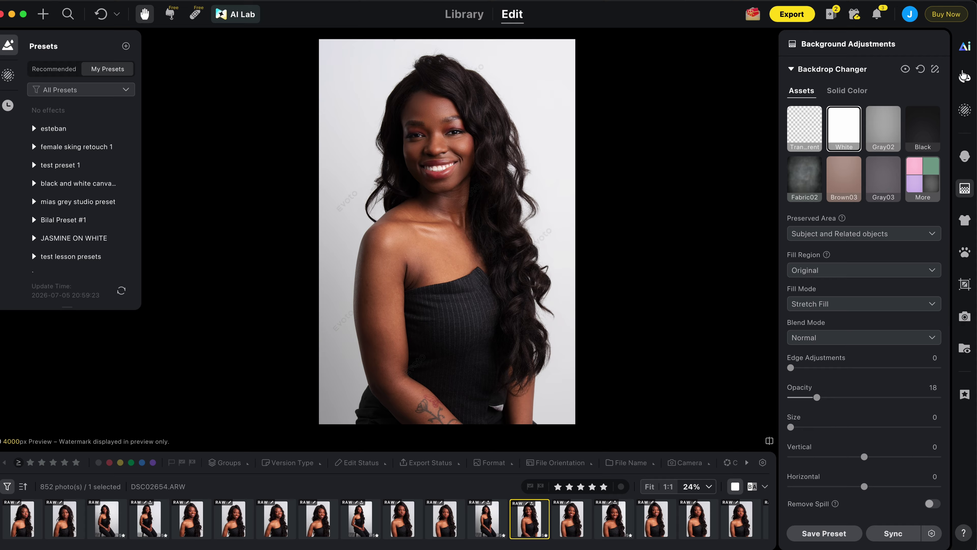
# Step: Set Exposure to 0.10, compare with the original photo, and check the portrait up close and in full
pyautogui.click(965, 78)
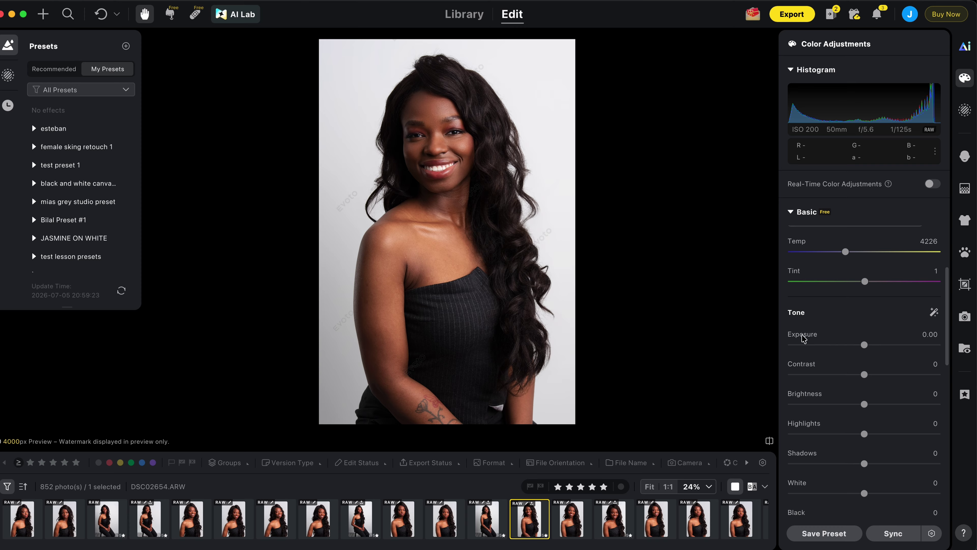
pyautogui.click(863, 345)
pyautogui.moveTo(862, 345); pyautogui.dragTo(866, 349)
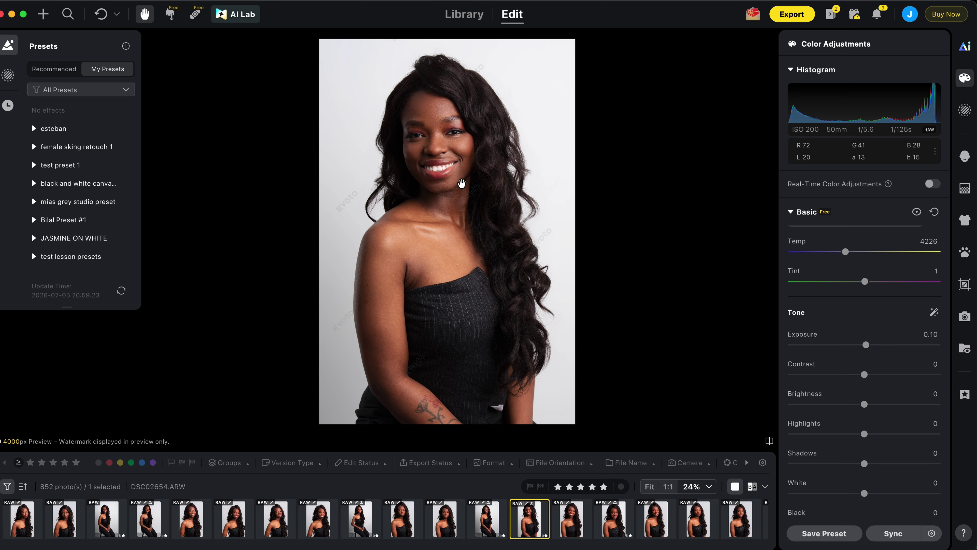
pyautogui.click(769, 441)
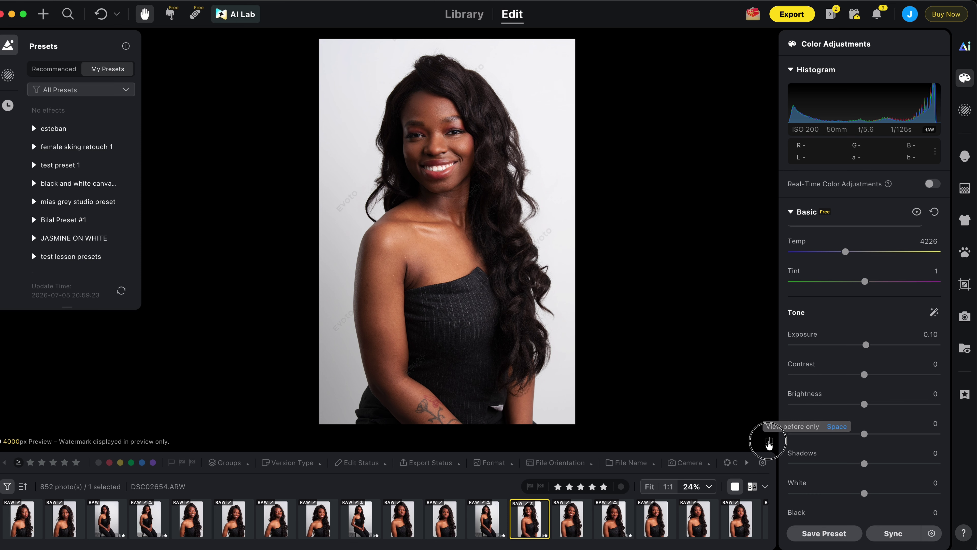
pyautogui.click(769, 442)
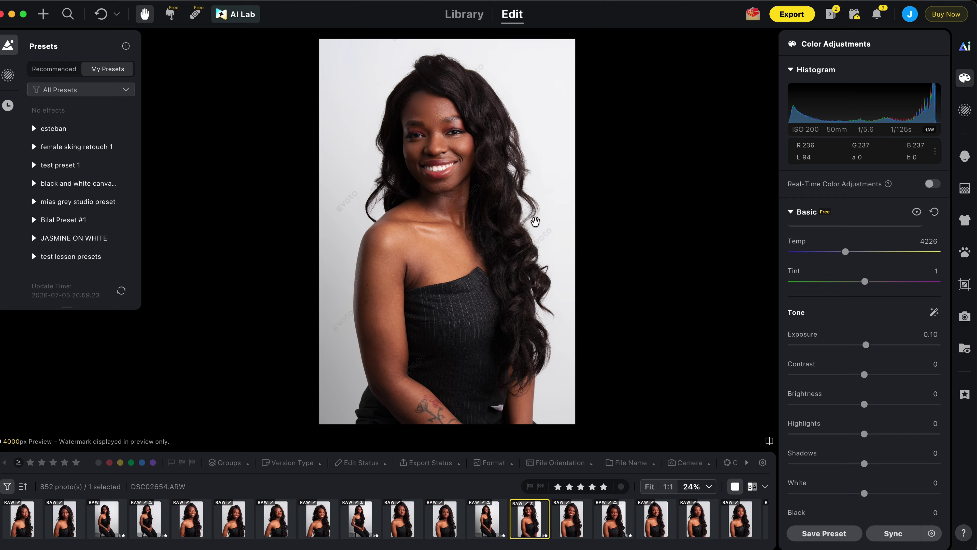
pyautogui.scroll(3, 530, 126)
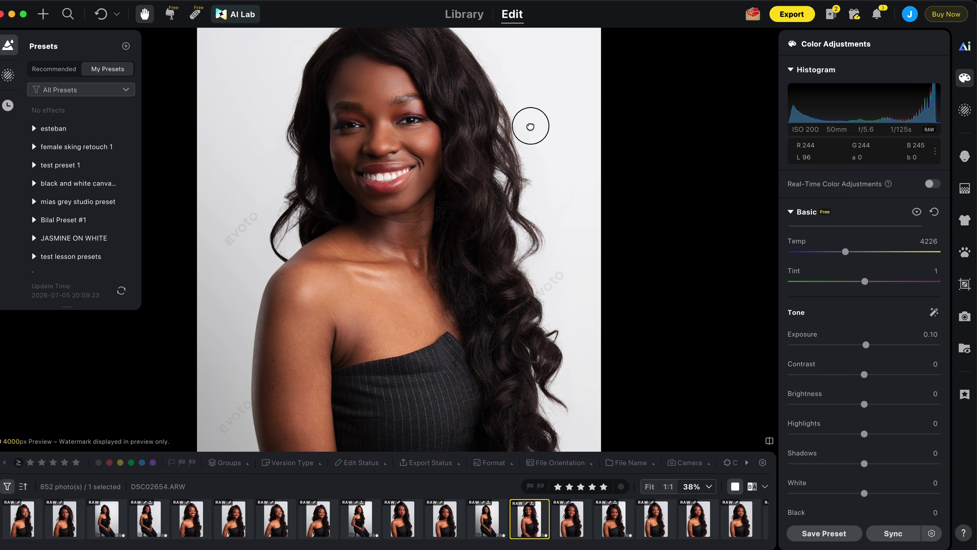
pyautogui.moveTo(530, 125); pyautogui.dragTo(553, 163)
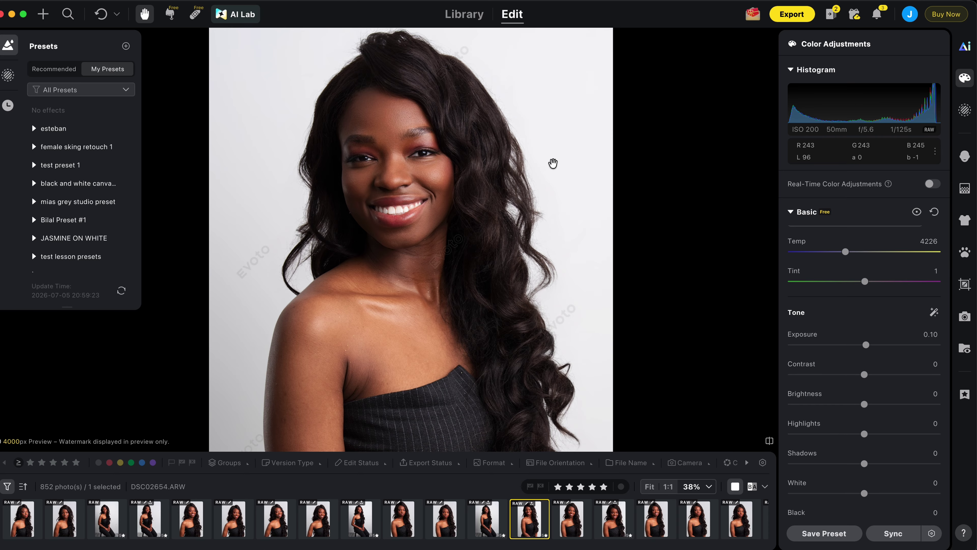
pyautogui.scroll(-4, 633, 190)
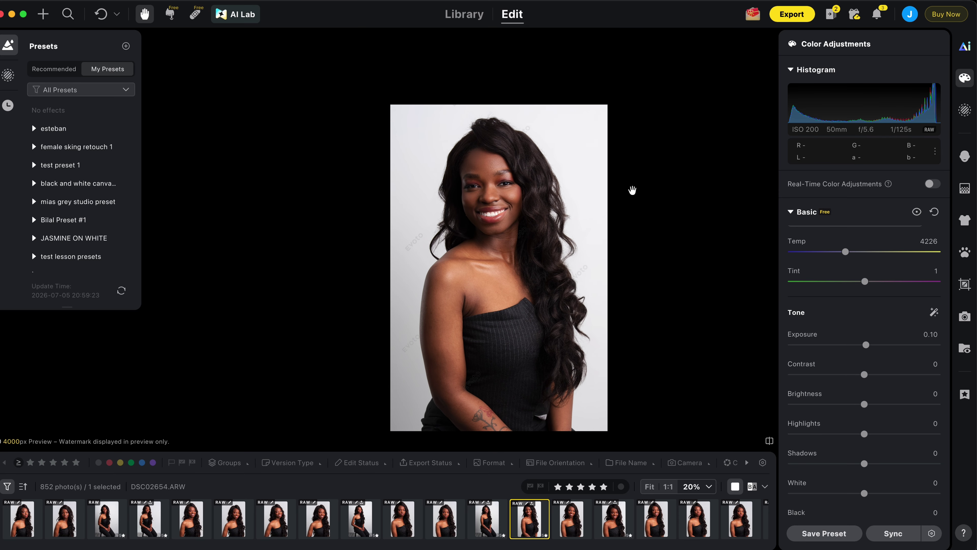
pyautogui.moveTo(633, 189); pyautogui.dragTo(591, 150)
pyautogui.scroll(2, 591, 149)
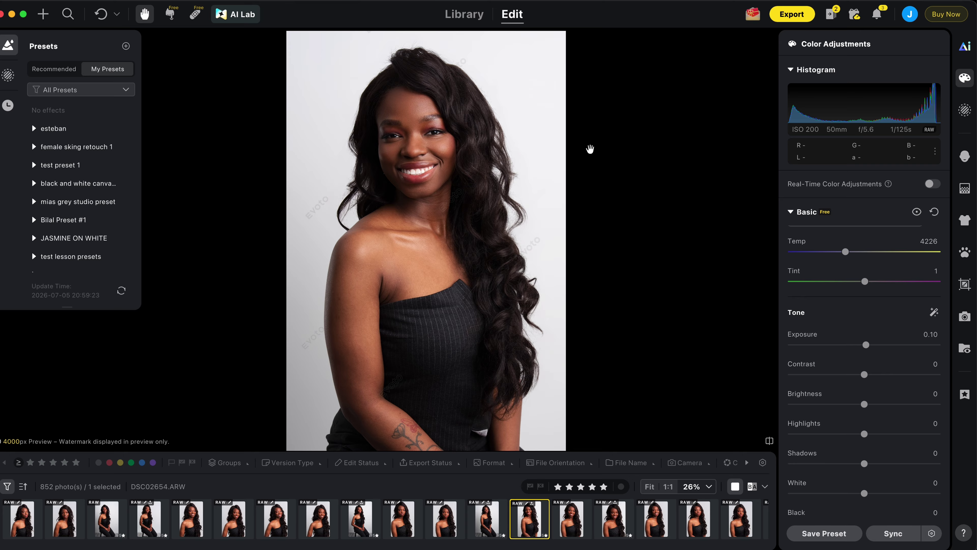
# Step: Convert the portrait to black and white by setting Saturation to -100
pyautogui.scroll(-5, 855, 377)
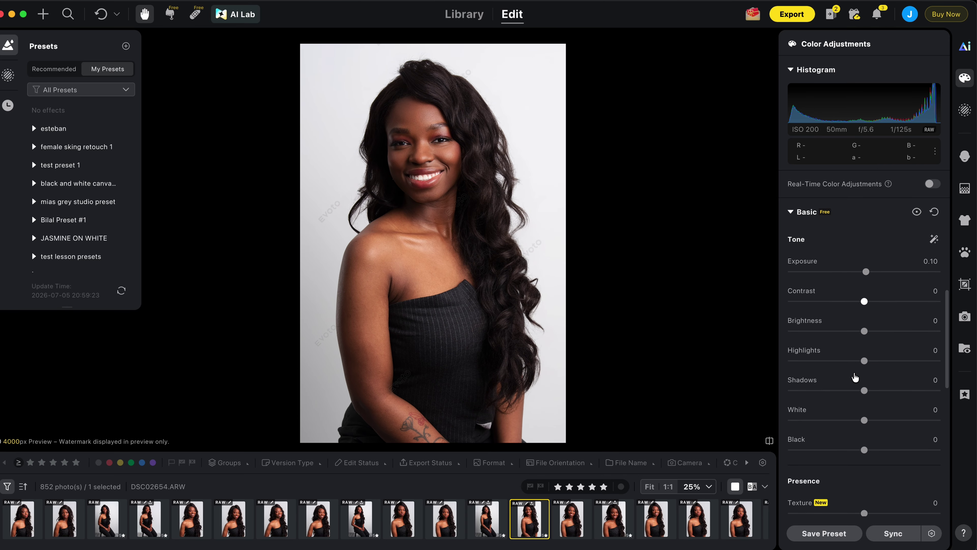
pyautogui.scroll(-4, 866, 376)
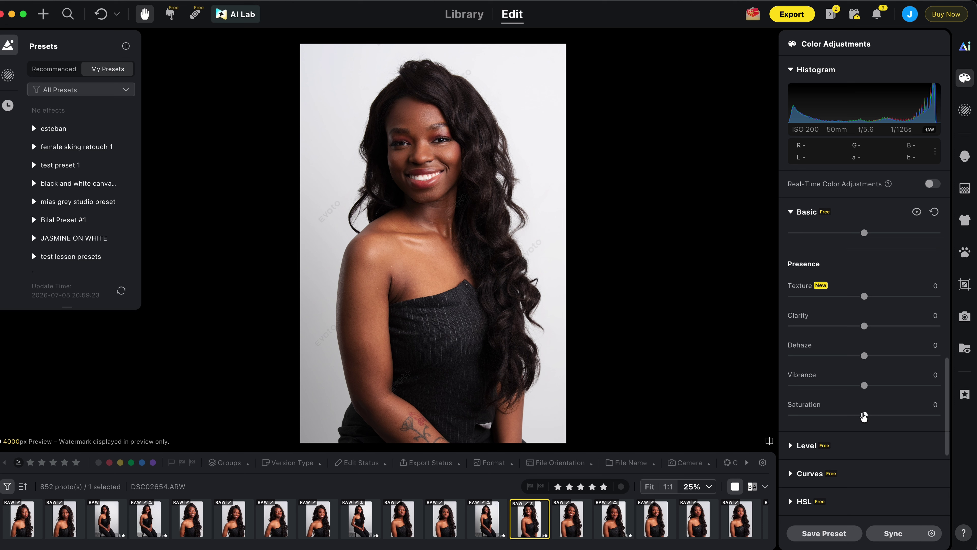
pyautogui.moveTo(865, 416); pyautogui.dragTo(765, 416)
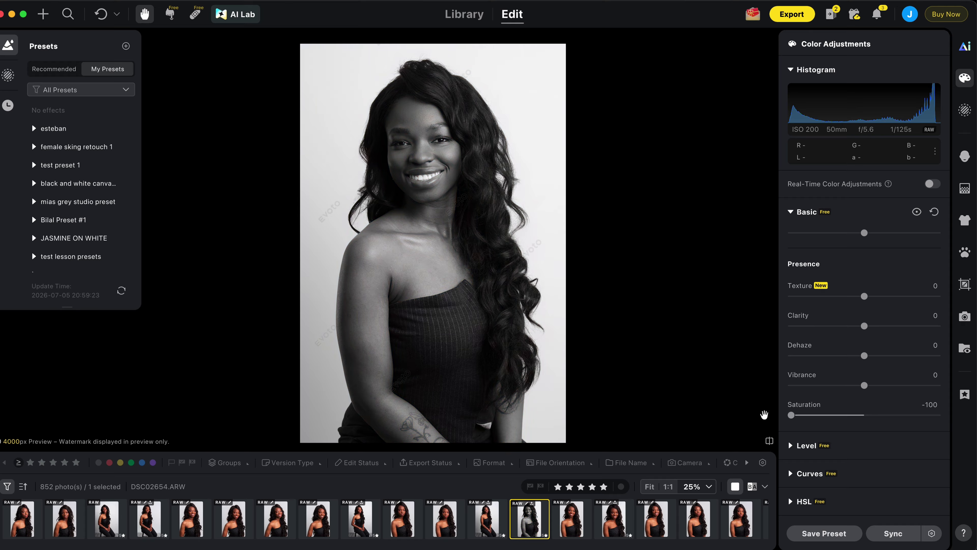
# Step: Strengthen the black-and-white portrait's tones slightly by setting Contrast to 5
pyautogui.scroll(2, 922, 309)
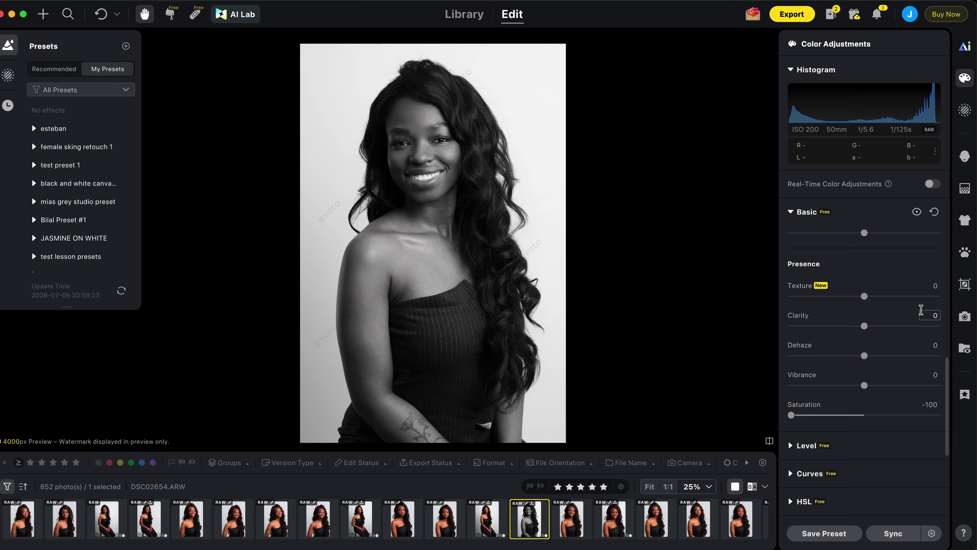
pyautogui.scroll(2, 921, 310)
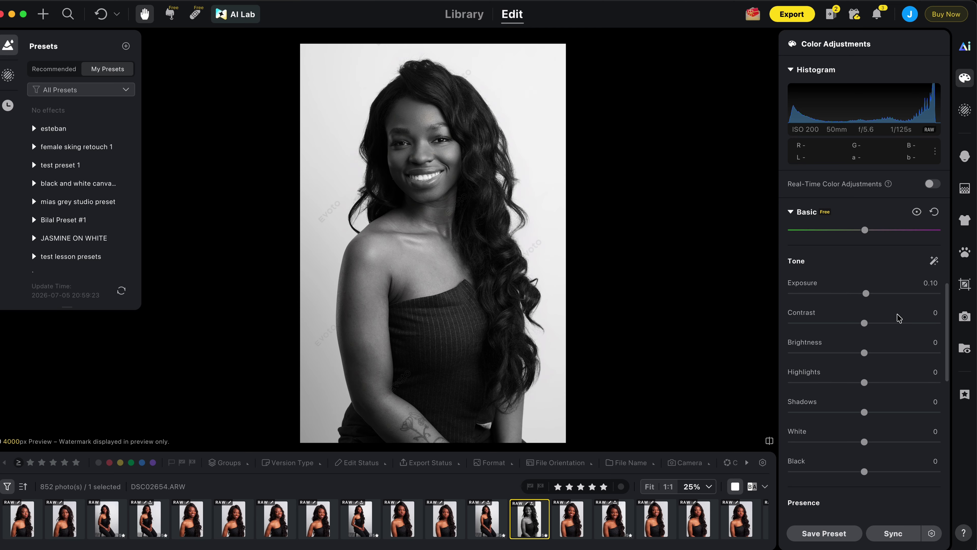
pyautogui.moveTo(865, 323); pyautogui.dragTo(872, 324)
pyautogui.moveTo(872, 325); pyautogui.dragTo(869, 326)
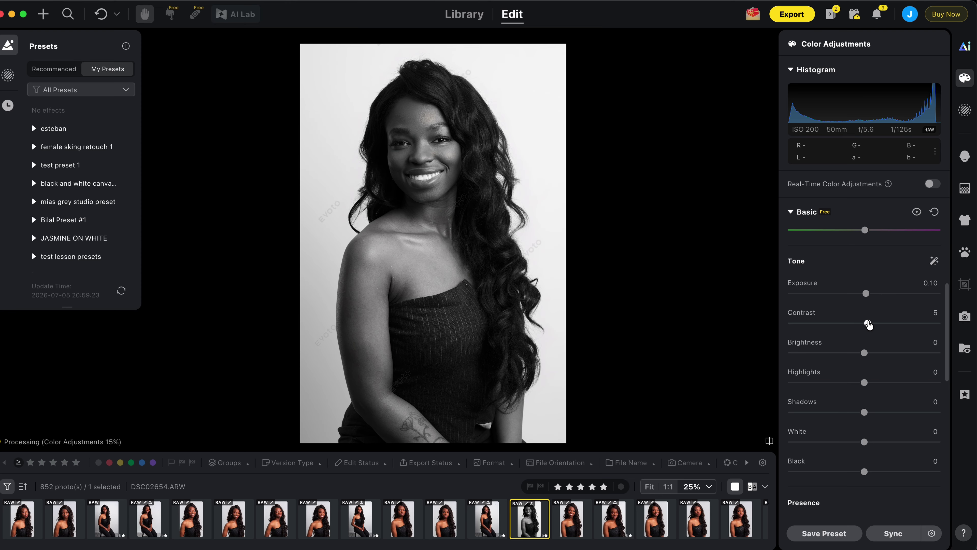
# Step: Reset Saturation to 0 to view the portrait in colour, and return it to -100
pyautogui.scroll(-5, 857, 373)
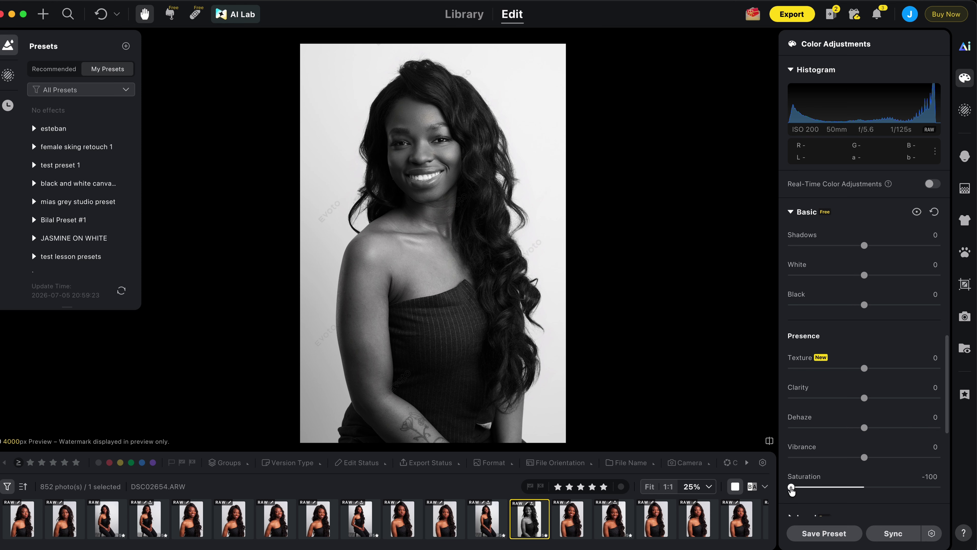
pyautogui.doubleClick(792, 489)
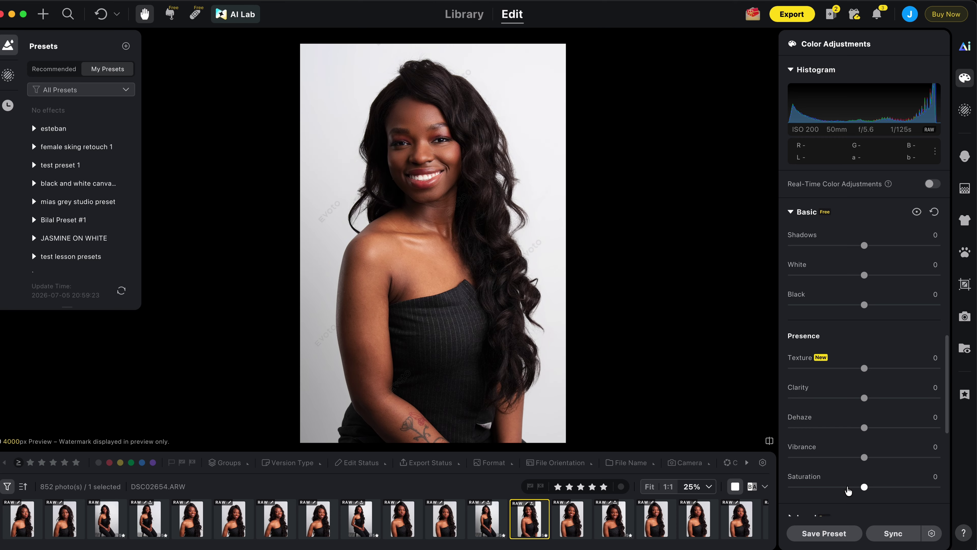
pyautogui.moveTo(865, 487); pyautogui.dragTo(787, 488)
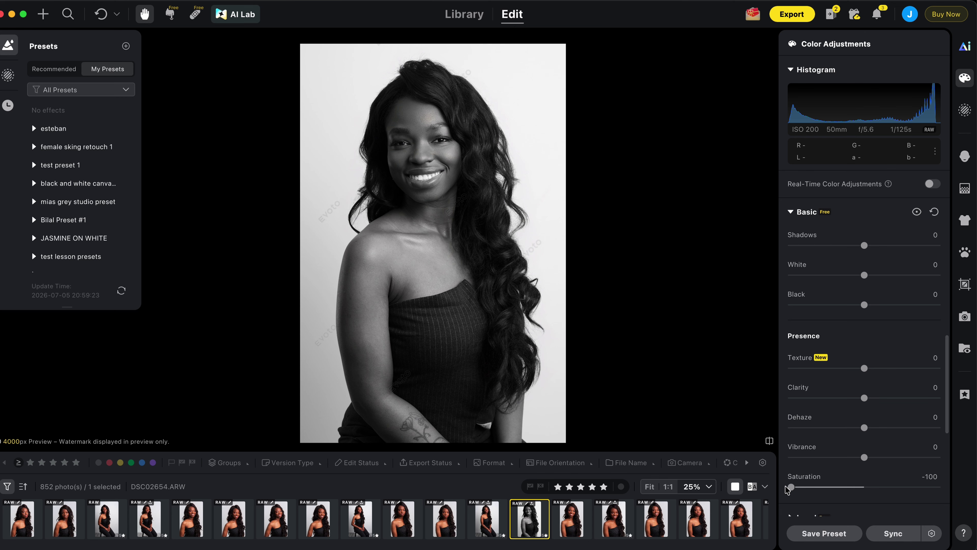
# Step: Restore the portrait's colour by resetting Saturation to 0, and export it with the JPEG-Full Size preset to the Desktop
pyautogui.doubleClick(792, 487)
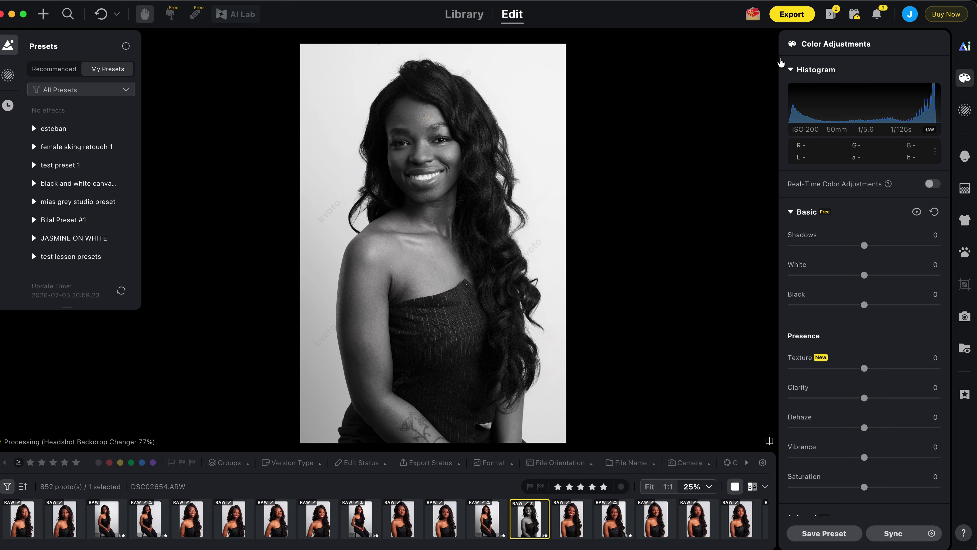
pyautogui.click(792, 13)
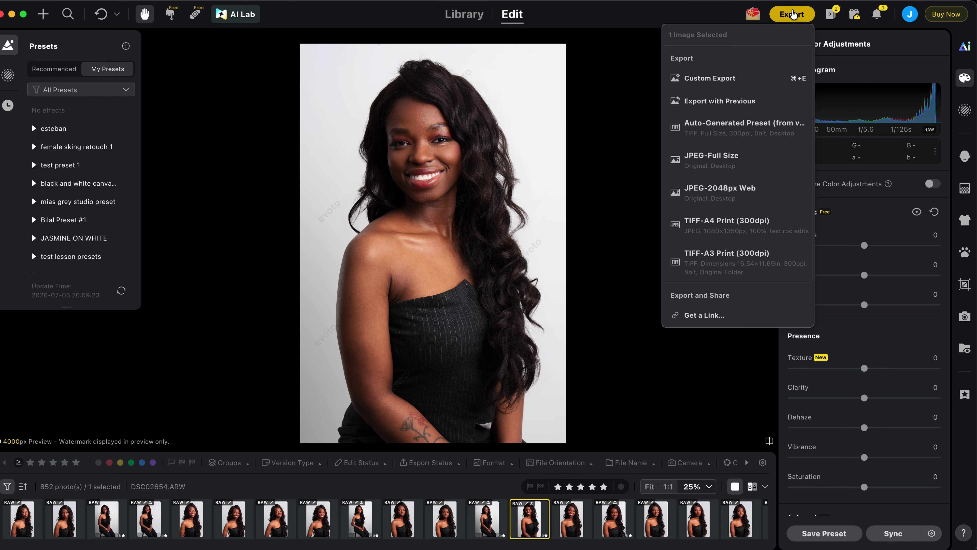
pyautogui.click(725, 161)
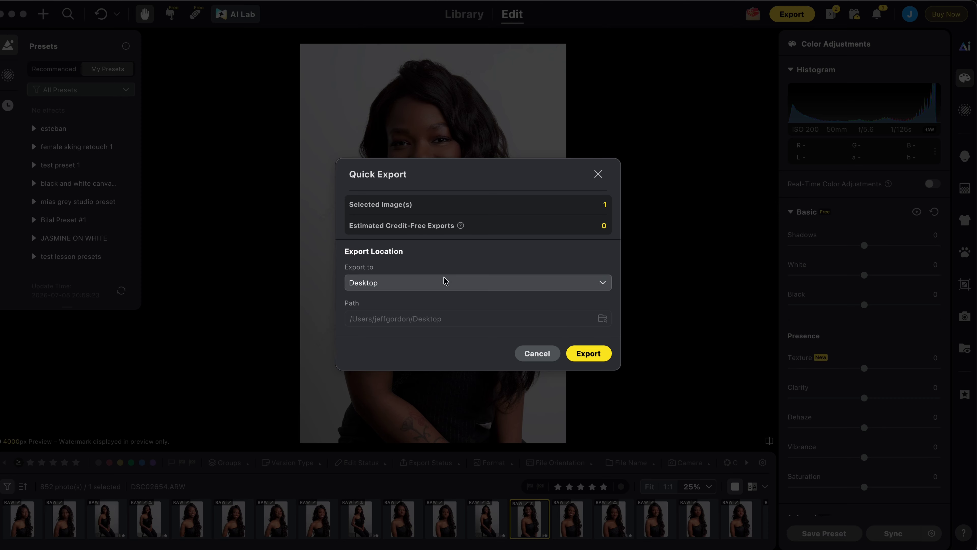
pyautogui.click(588, 354)
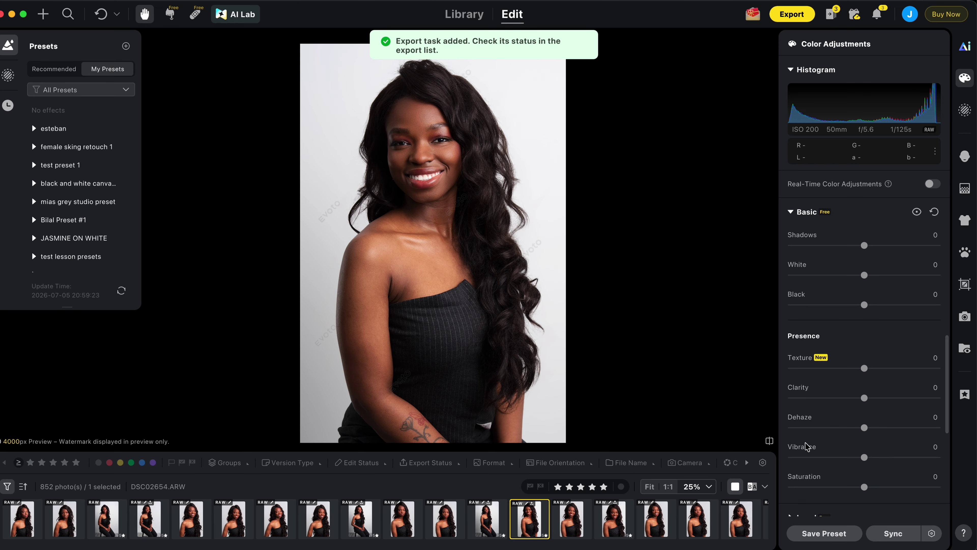
# Step: Set Saturation to -100 and export the black-and-white portrait with the JPEG-Full Size preset to the Desktop
pyautogui.scroll(-3, 865, 431)
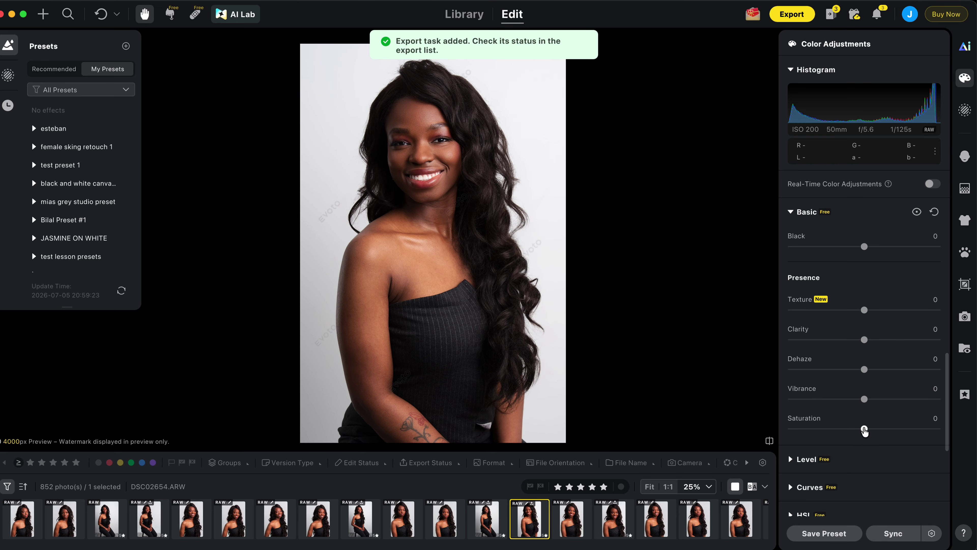
pyautogui.moveTo(865, 431); pyautogui.dragTo(766, 430)
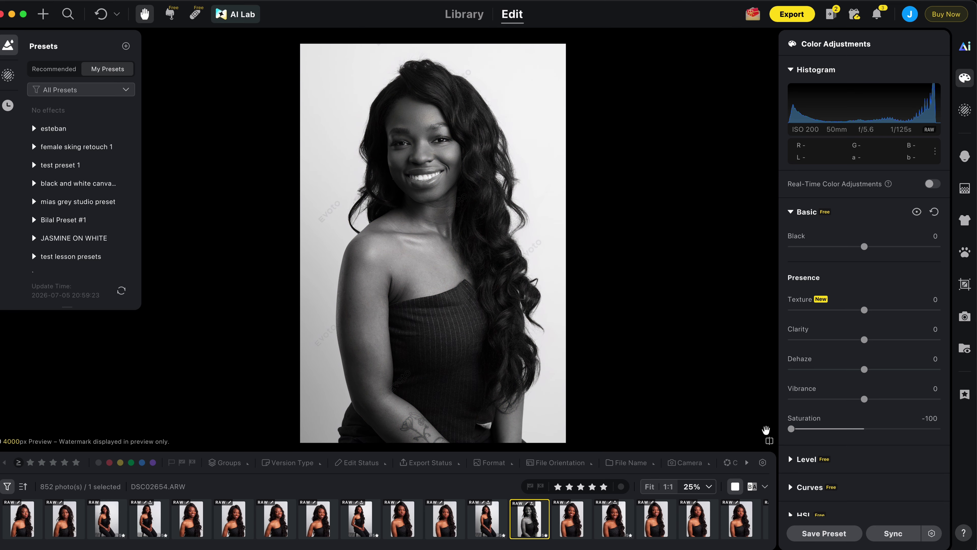
pyautogui.click(792, 14)
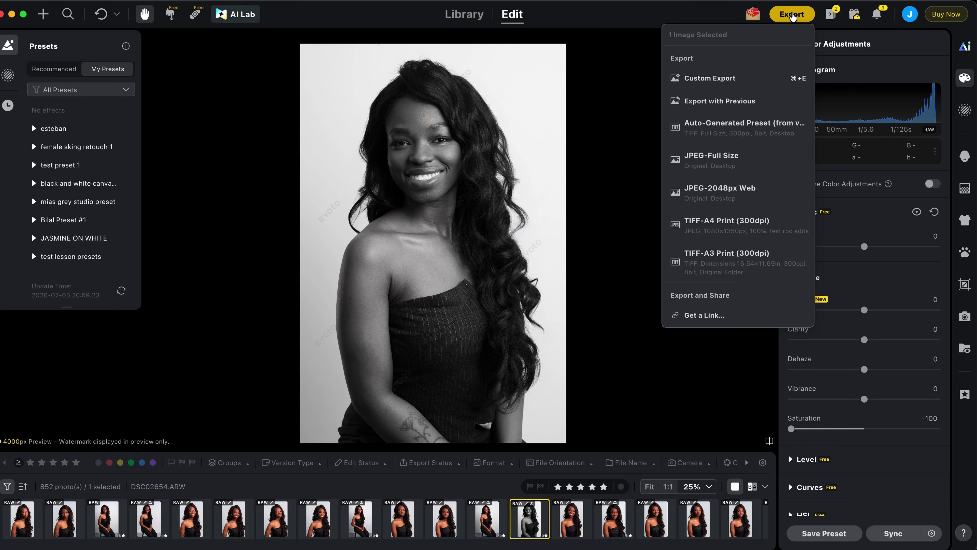
pyautogui.click(731, 161)
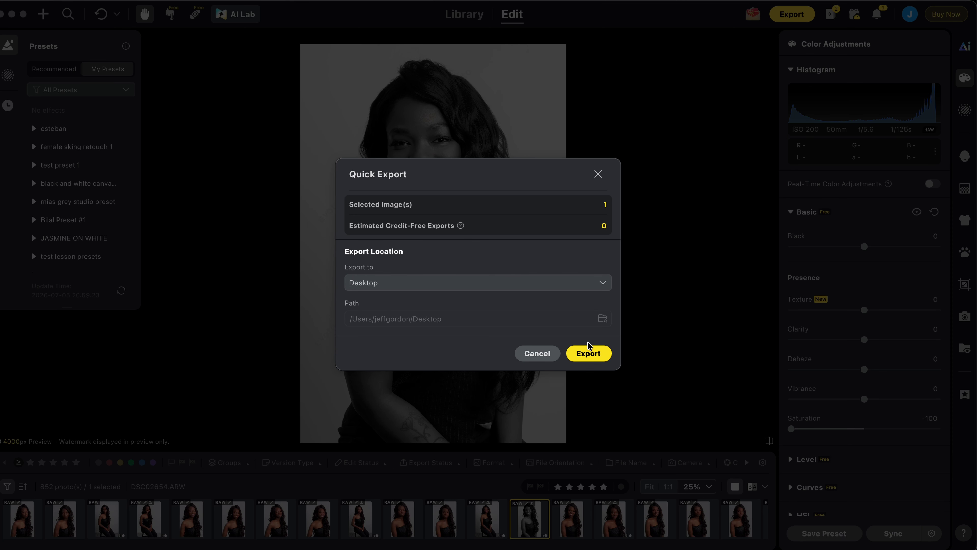
pyautogui.click(588, 352)
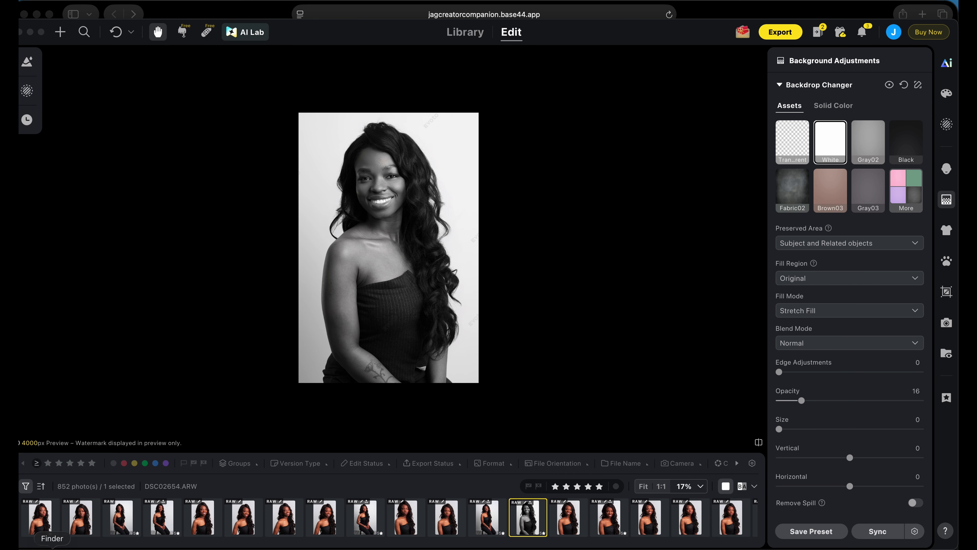
# Step: Switch to Finder and preview the exported colour portrait DSC02654.jpg on the Desktop, up close and in full
pyautogui.click(52, 547)
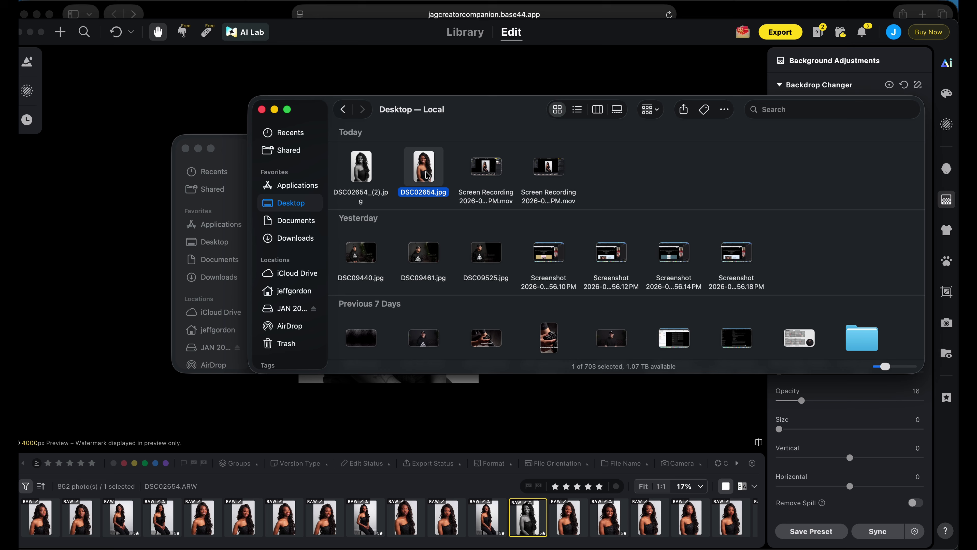
pyautogui.press('space')
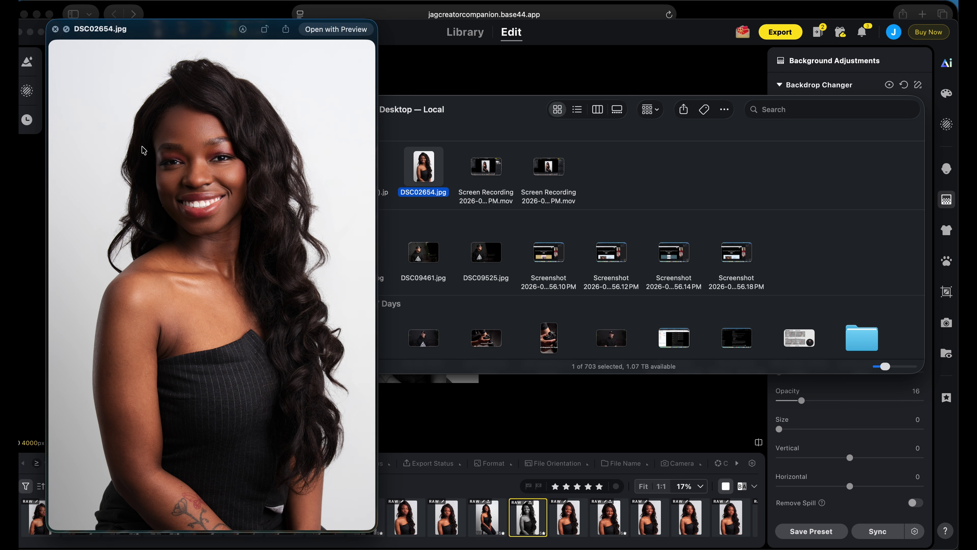
pyautogui.scroll(5, 143, 150)
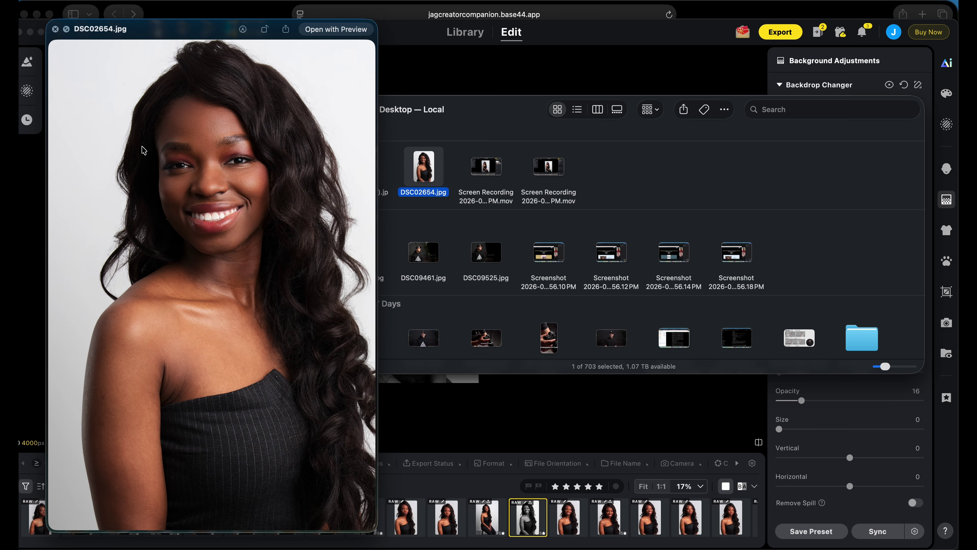
pyautogui.scroll(-5, 143, 150)
pyautogui.press('space')
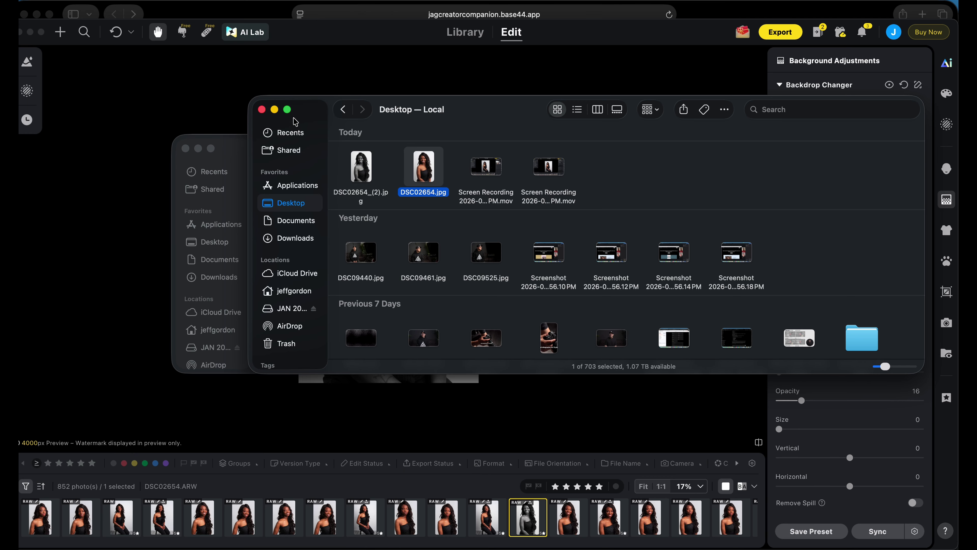
# Step: Preview the black-and-white export DSC02654_(2).jpg up close and in full, and return to a preview of DSC02654.jpg
pyautogui.click(359, 178)
pyautogui.press('space')
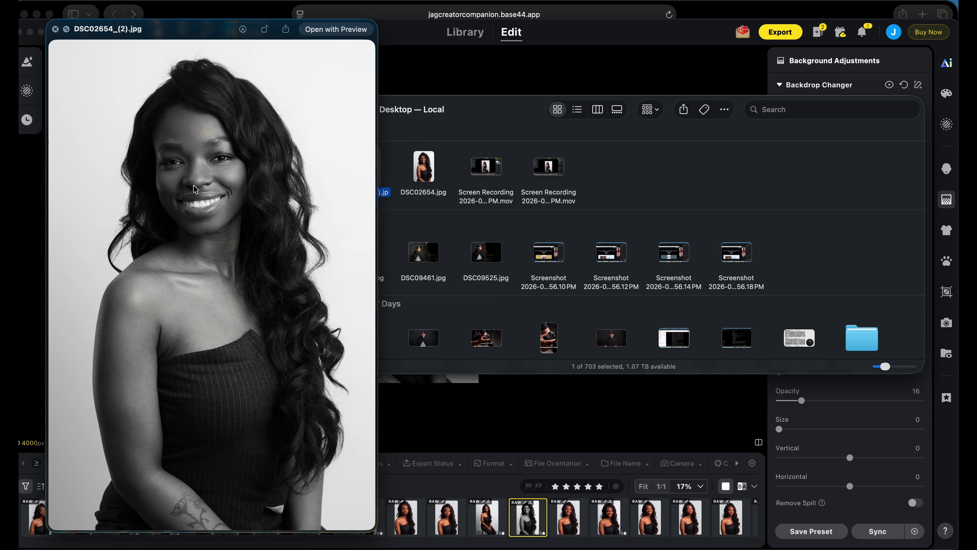
pyautogui.scroll(5, 194, 184)
pyautogui.scroll(-5, 194, 184)
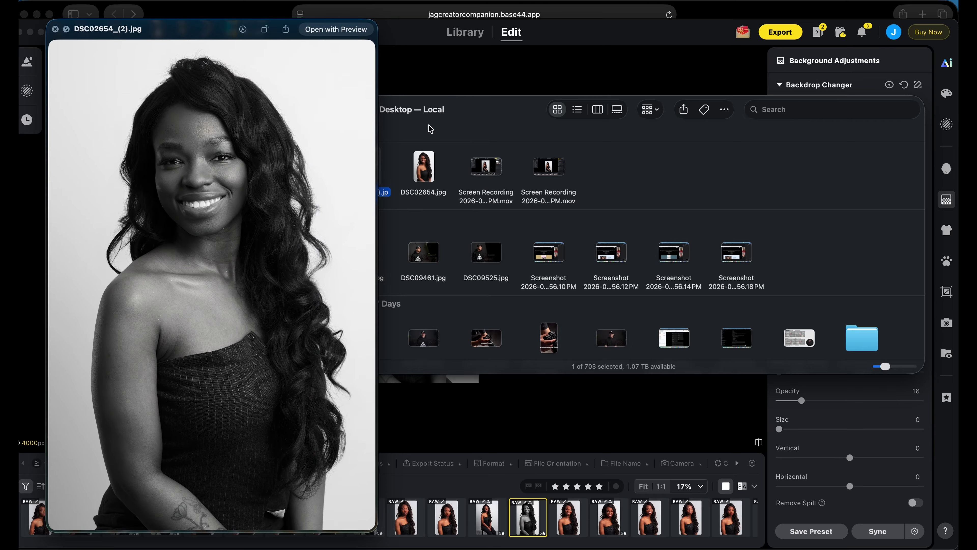
pyautogui.click(56, 30)
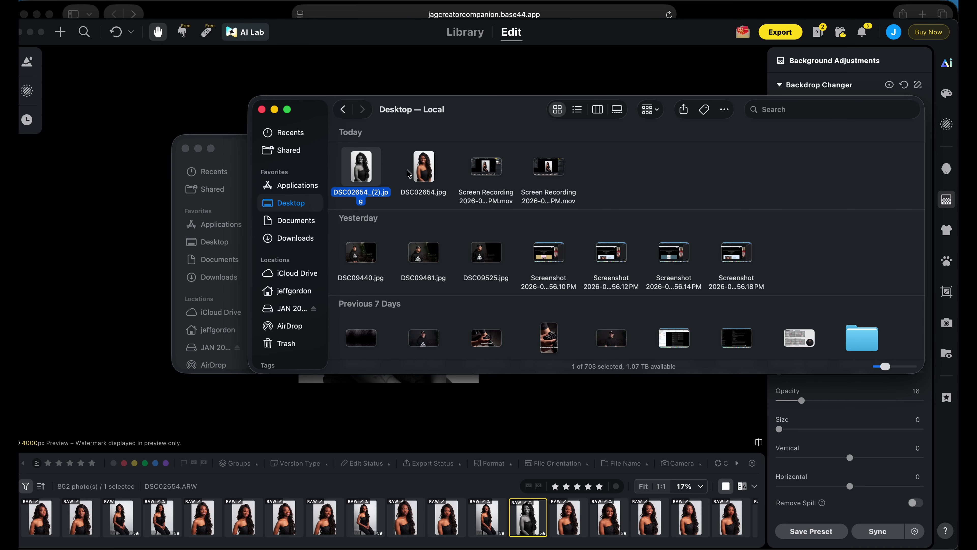
pyautogui.click(423, 174)
pyautogui.press('space')
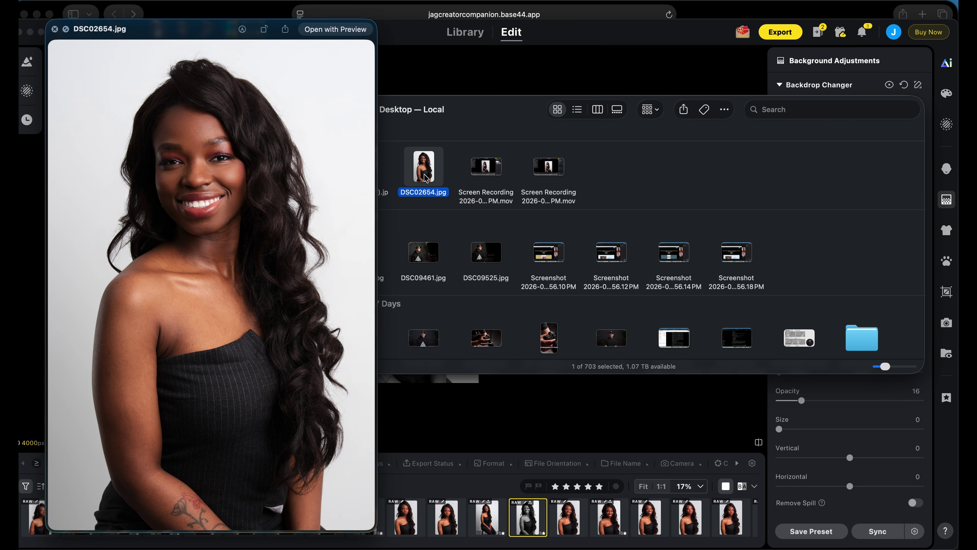